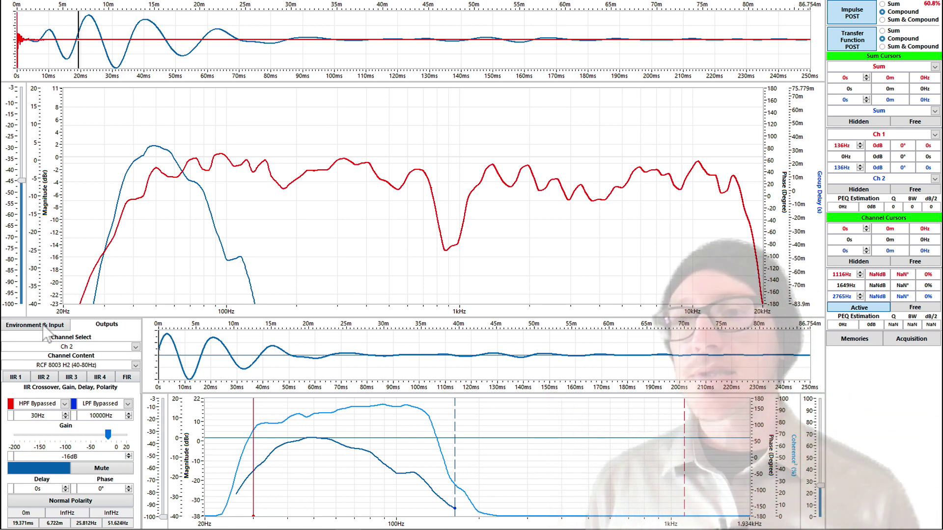
- Set the overall target curve to Archive 2 in the environment and input settings
click(43, 325)
click(74, 346)
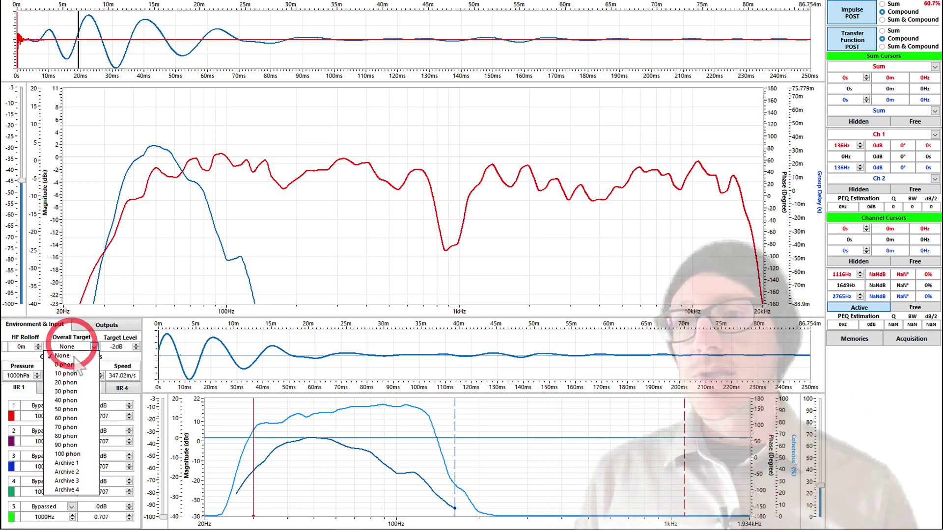
click(69, 471)
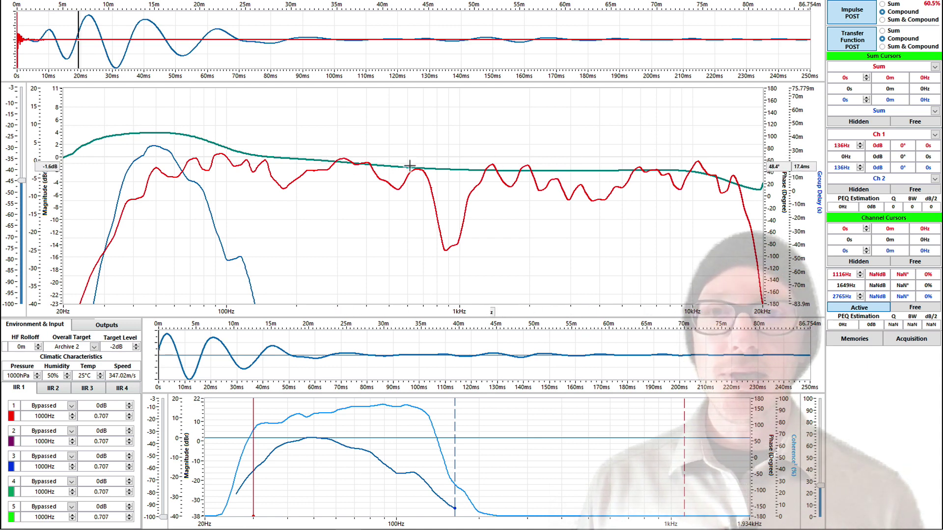
- Highlight the target curve's low-frequency slope with a freehand pink annotation and clear the annotation
drag(182, 135, 182, 171)
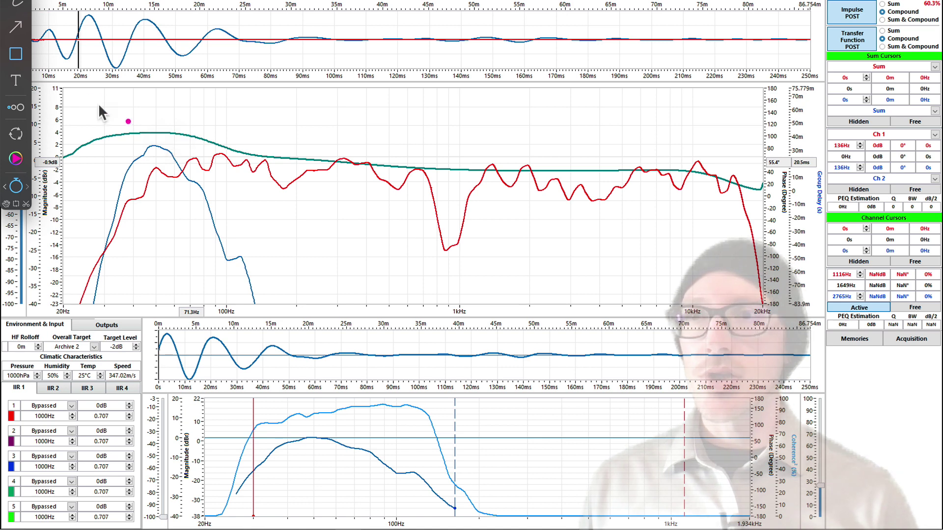
click(15, 4)
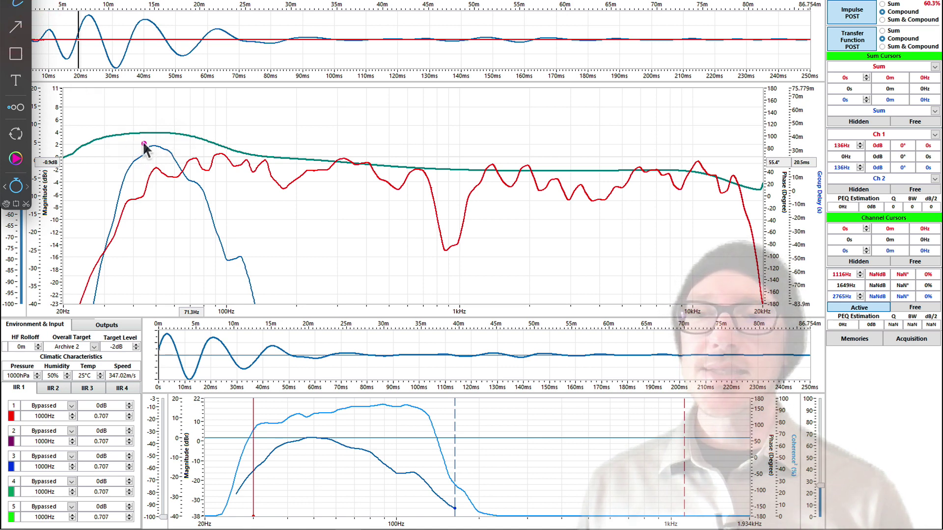
drag(193, 137, 247, 155)
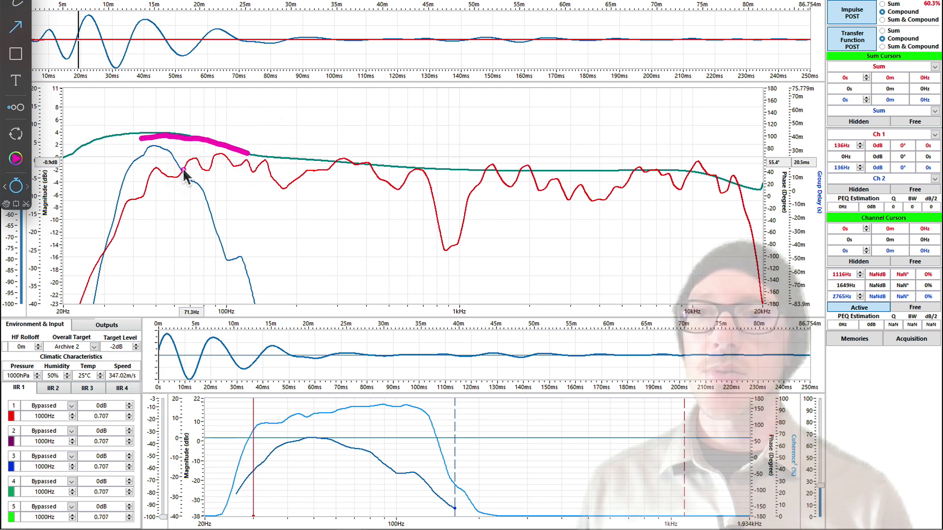
click(181, 143)
key(Escape)
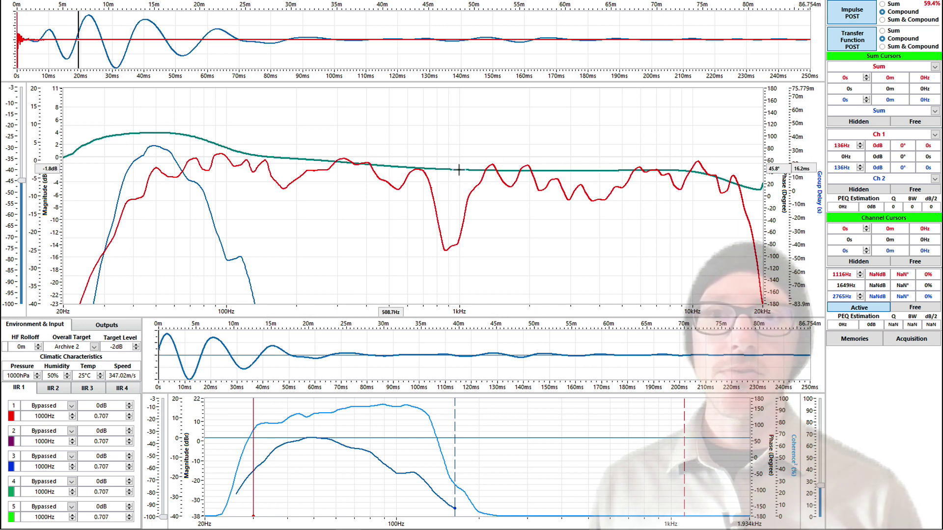
- Set the target level to -8 dB
double_click(125, 346)
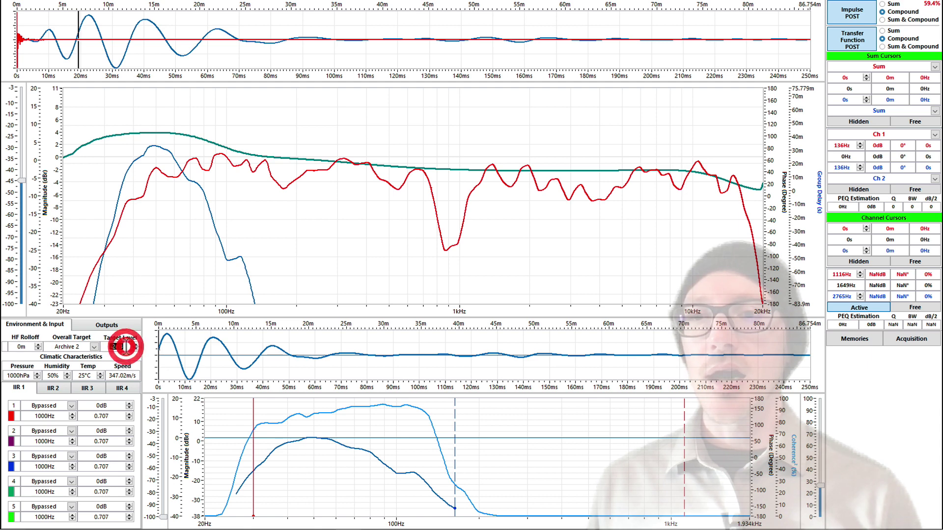
key(BackSpace)
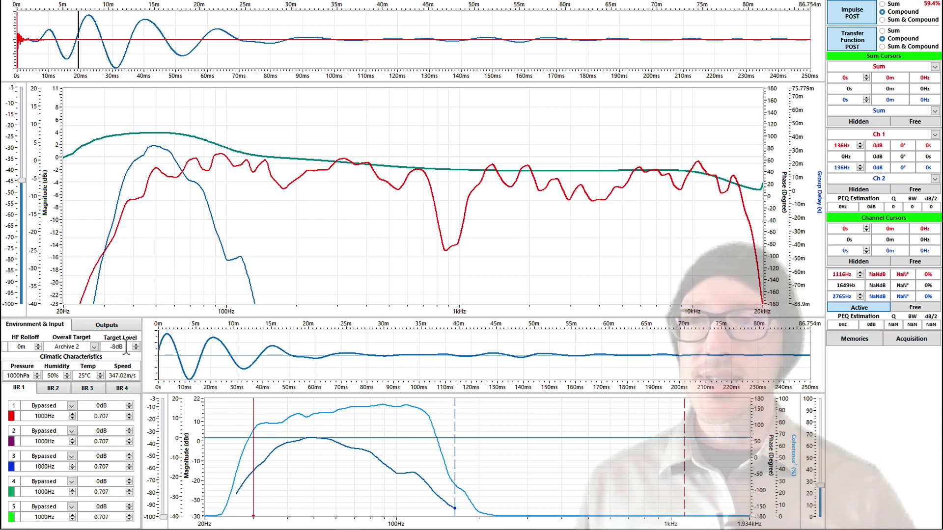
text(-8)
key(Return)
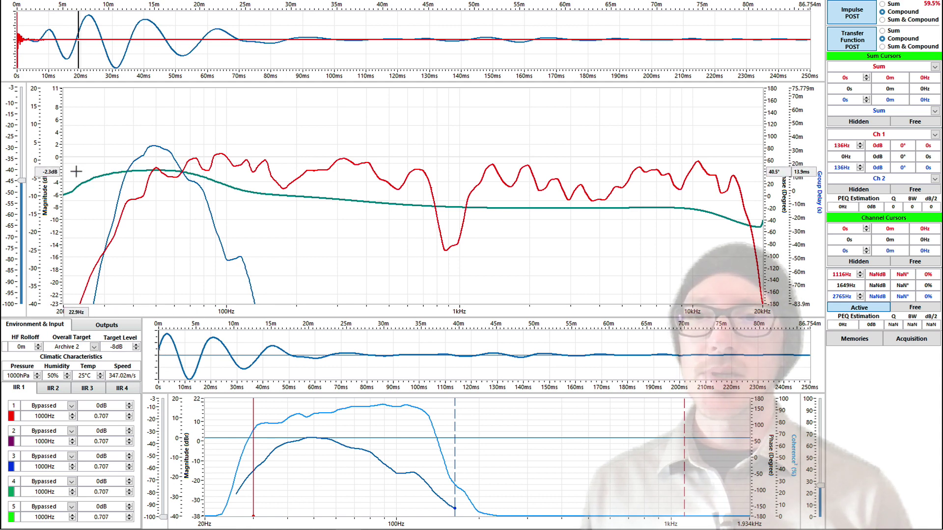
- Try an output gain of -18 dB on Ch 2 and return it to -16 dB
scroll(76, 171, up, 5)
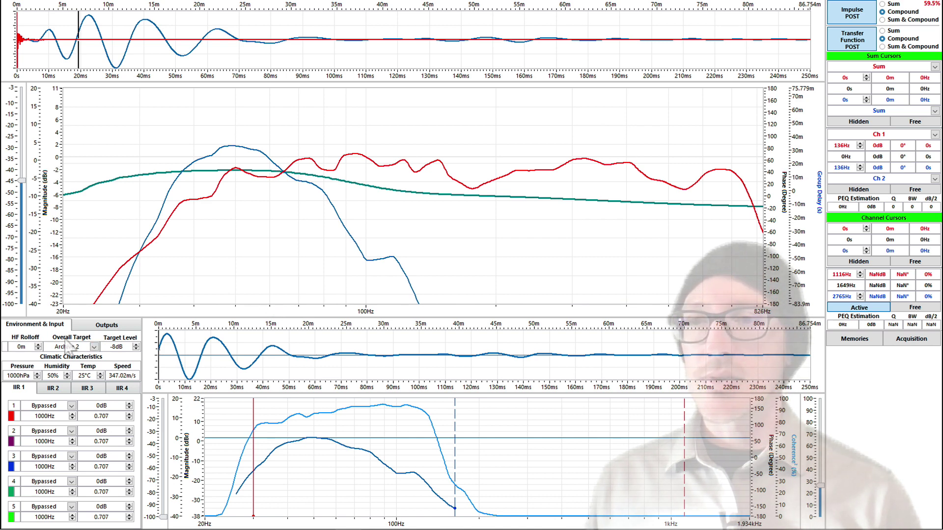
click(90, 324)
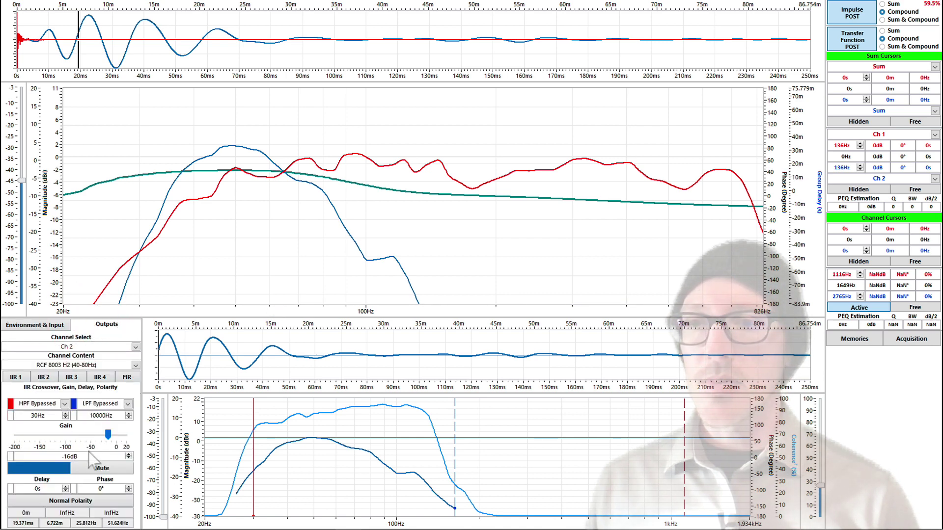
scroll(89, 454, down, 2)
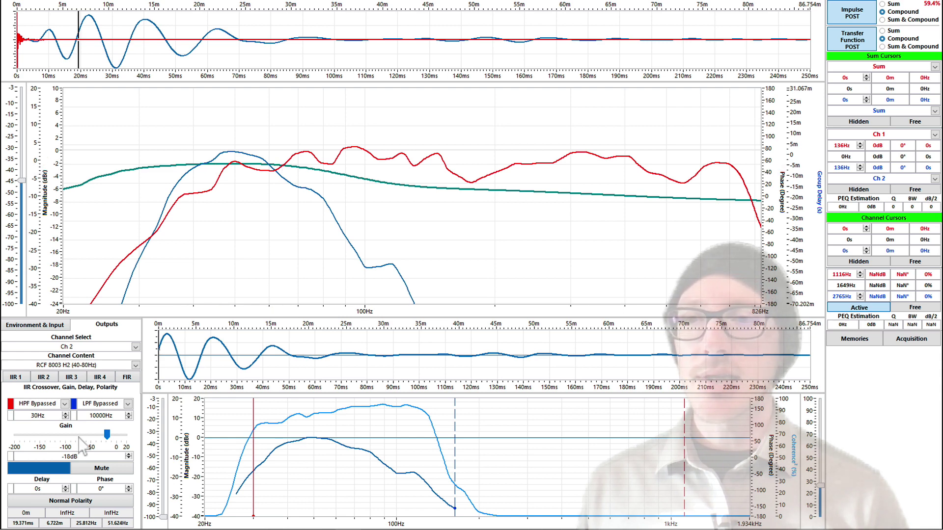
double_click(96, 457)
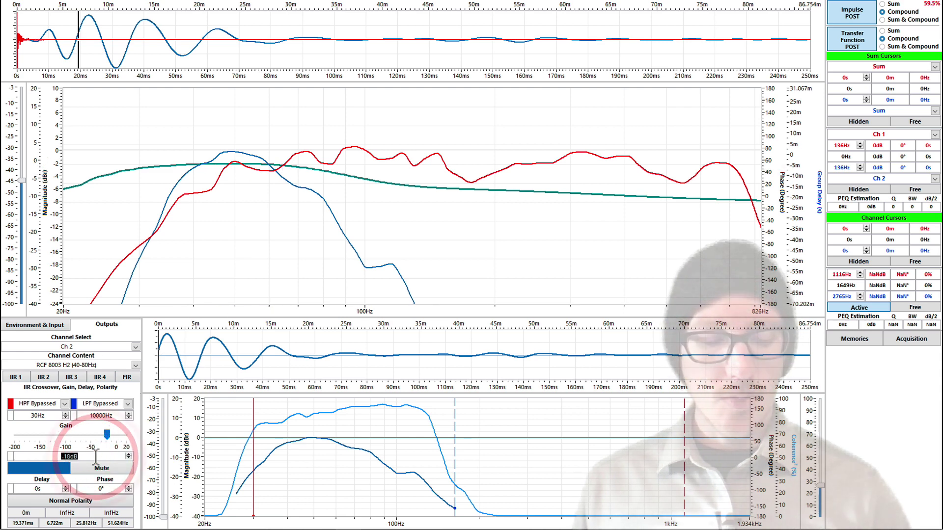
key(BackSpace)
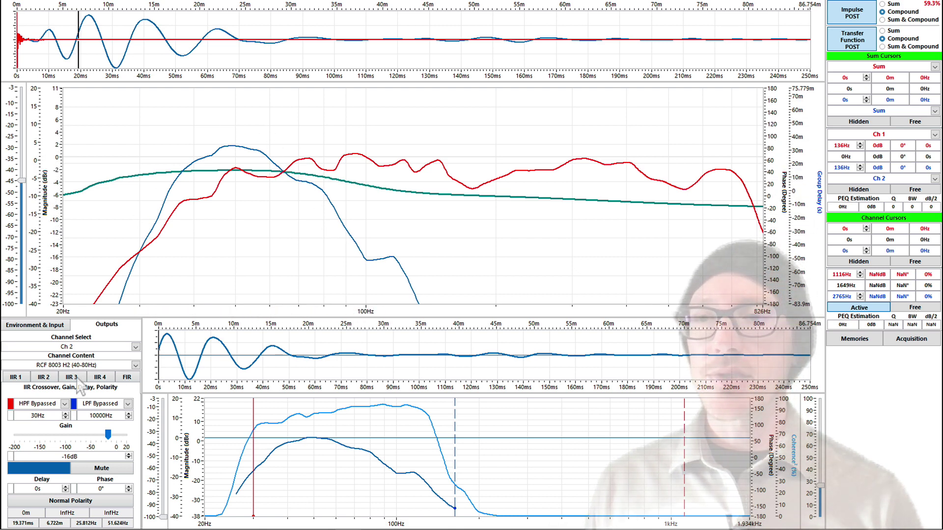
- Set the overall target level to -2 dB
click(49, 325)
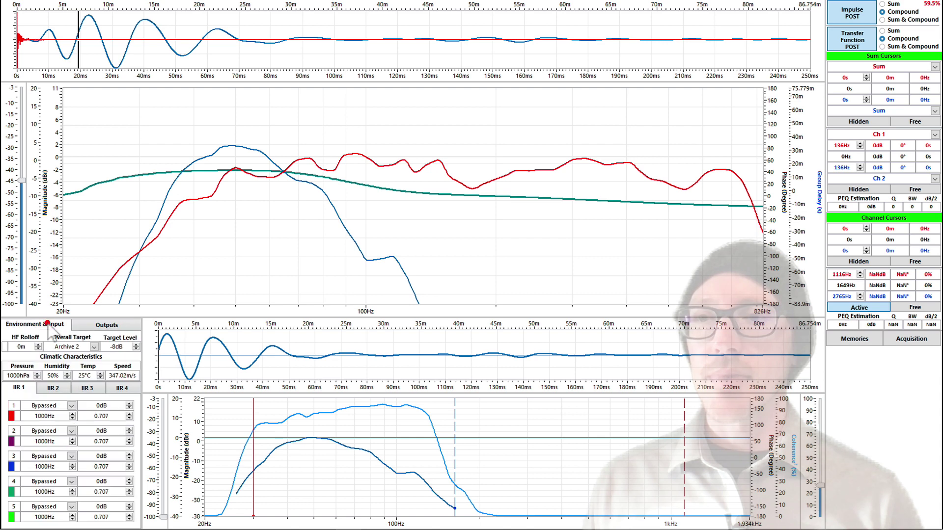
double_click(118, 344)
text(-2)
key(Return)
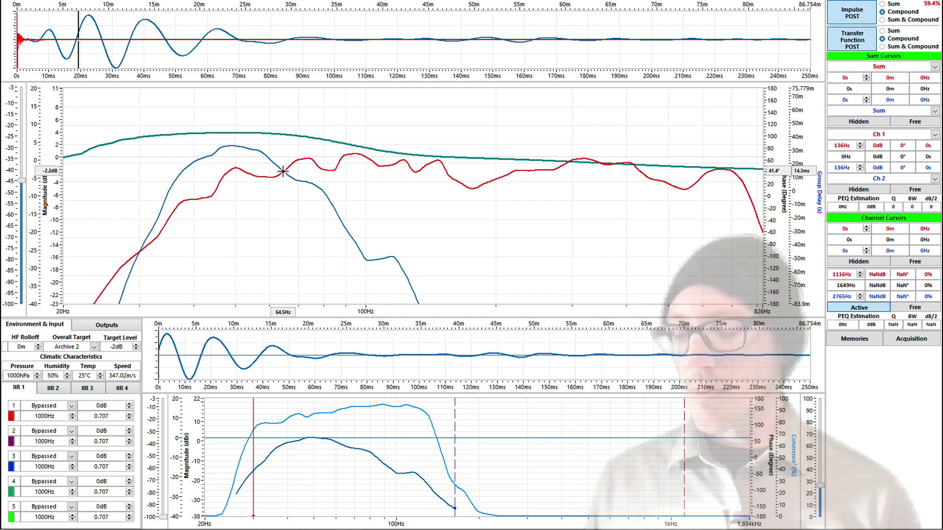
- Annotate the gap at about 65 Hz with an arrow from the Ch 1 and Ch 2 crossing up to the target curve, and clear it
drag(142, 134, 247, 169)
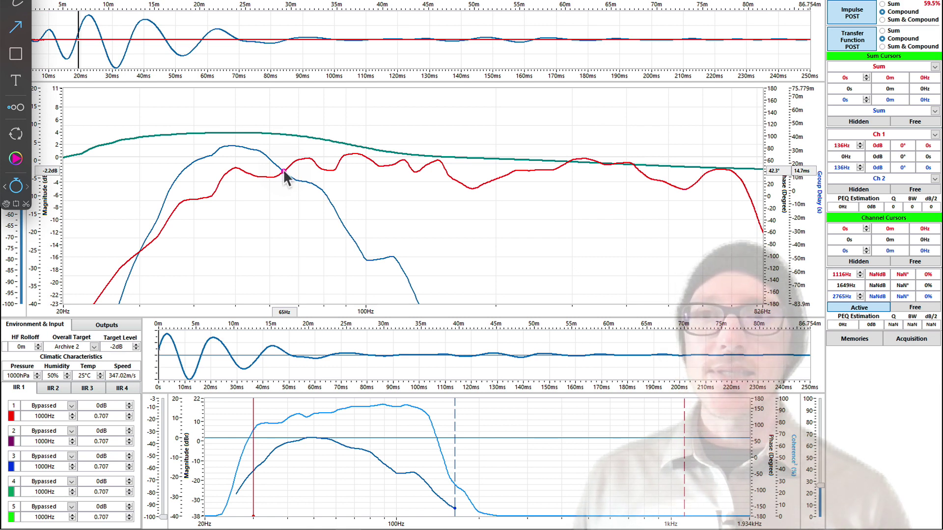
click(284, 136)
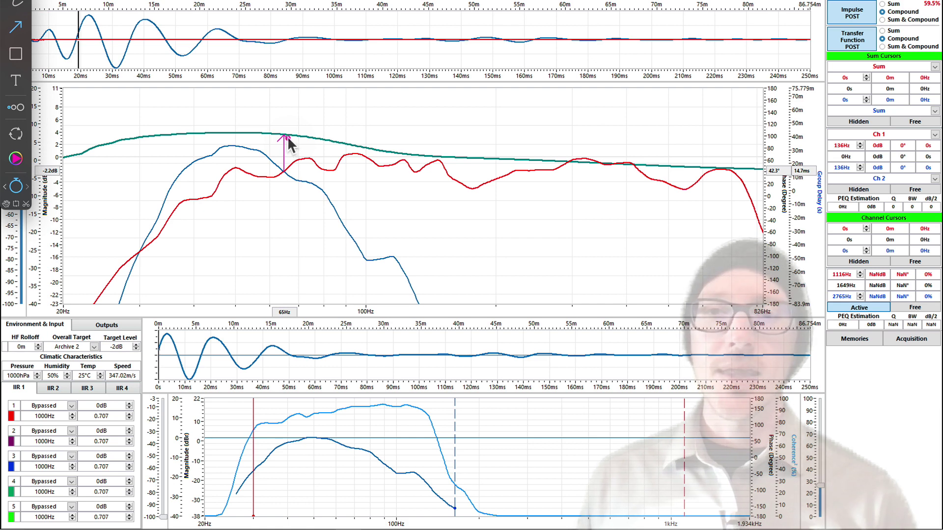
click(281, 152)
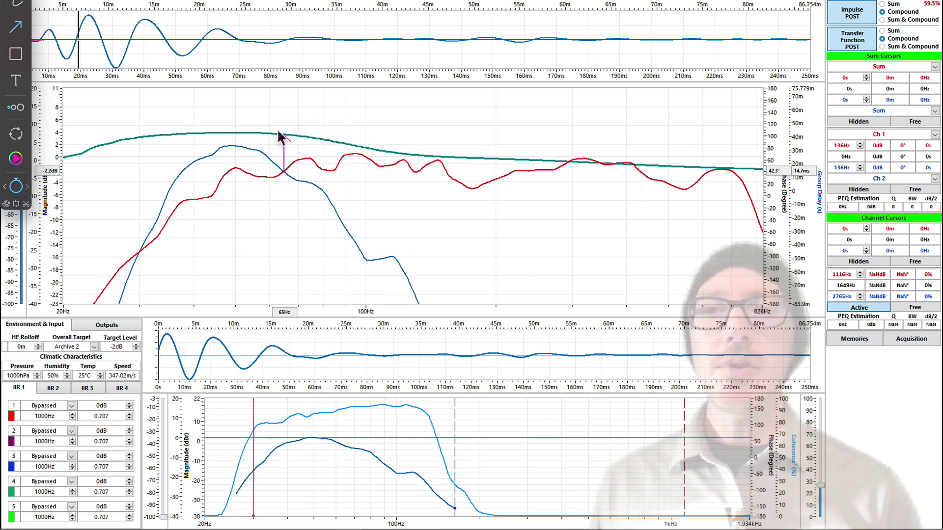
click(289, 187)
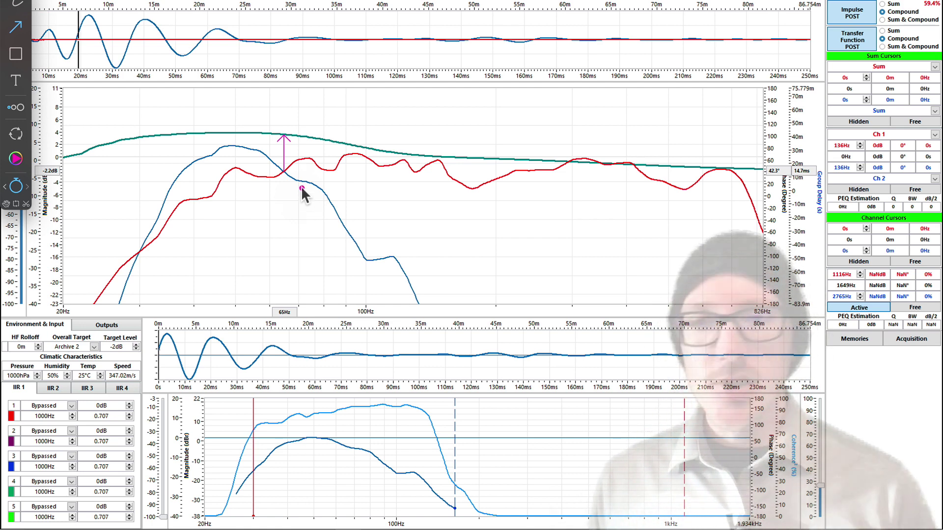
key(Escape)
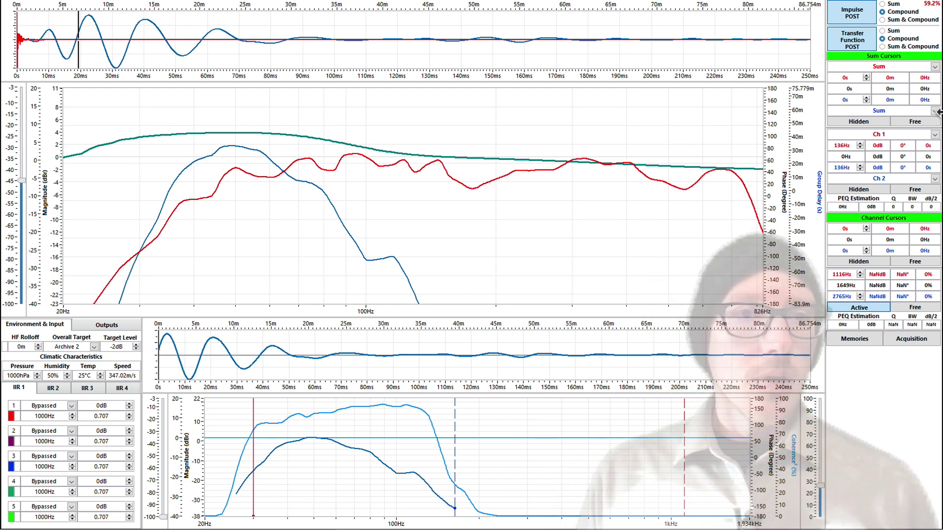
- Activate the frequency cursors comparing Ch 1 and Ch 2, and set the Ch 1 output gain to 24 dB
click(858, 189)
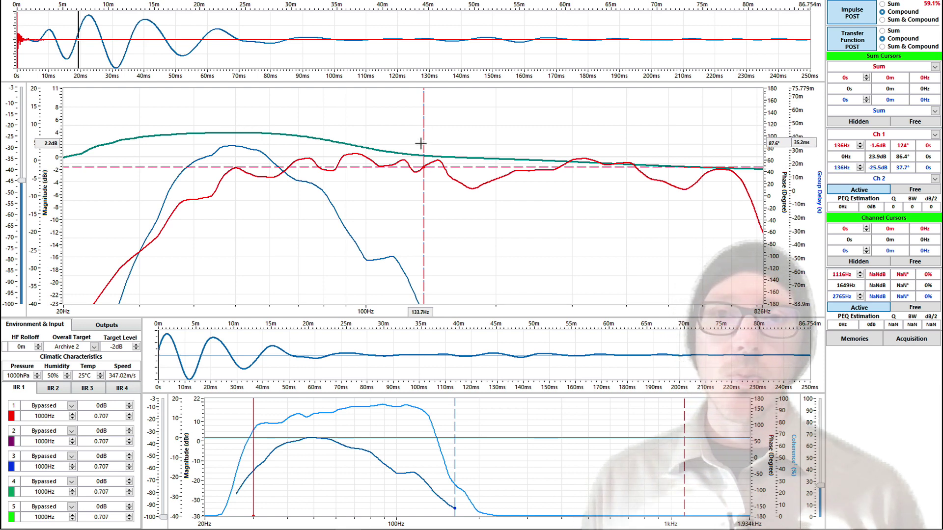
click(107, 325)
click(83, 346)
click(77, 353)
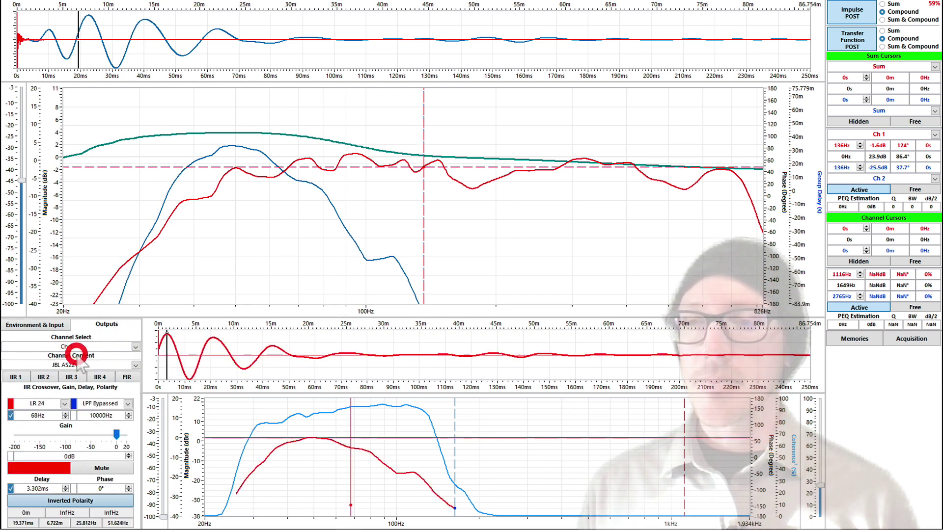
double_click(84, 455)
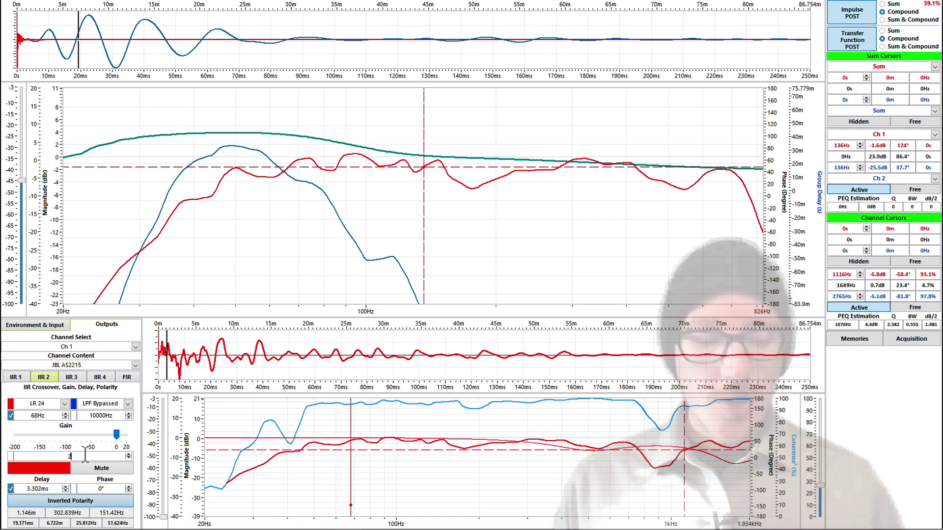
text(4)
key(Return)
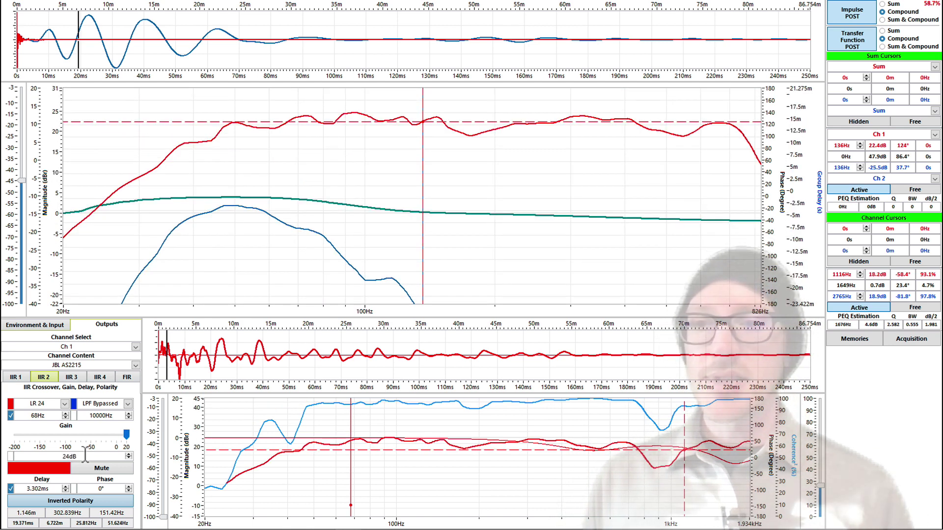
- Try an output gain of -24 dB on Ch 1
click(84, 454)
text(-24)
key(Return)
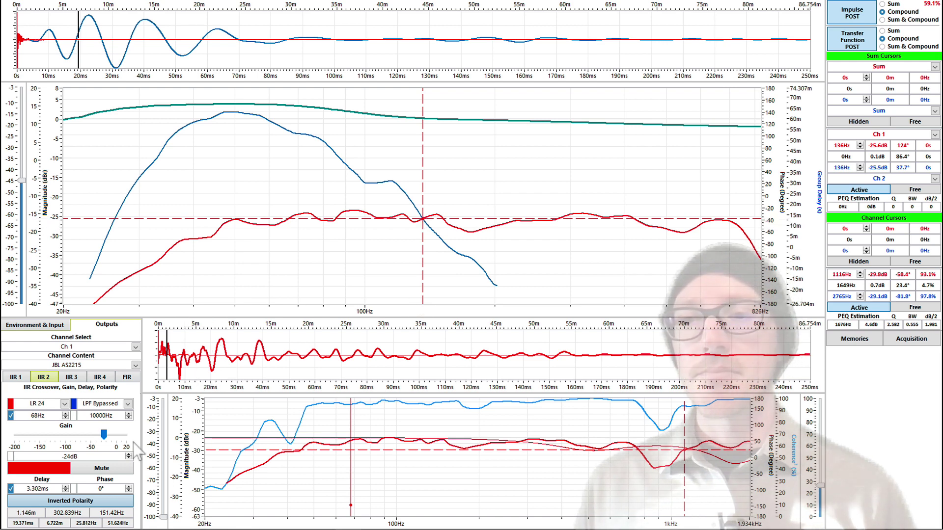
- Return the Ch 1 output gain to 24 dB
click(96, 454)
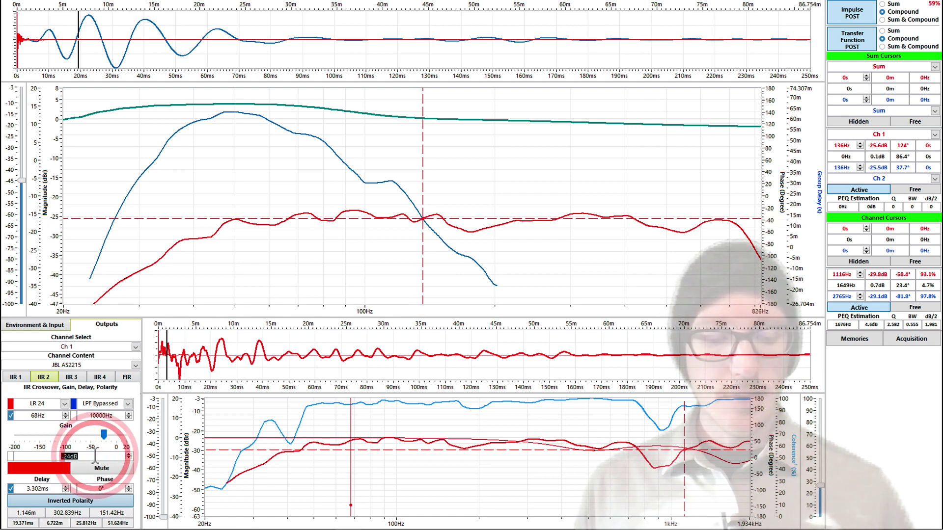
text(24)
key(Return)
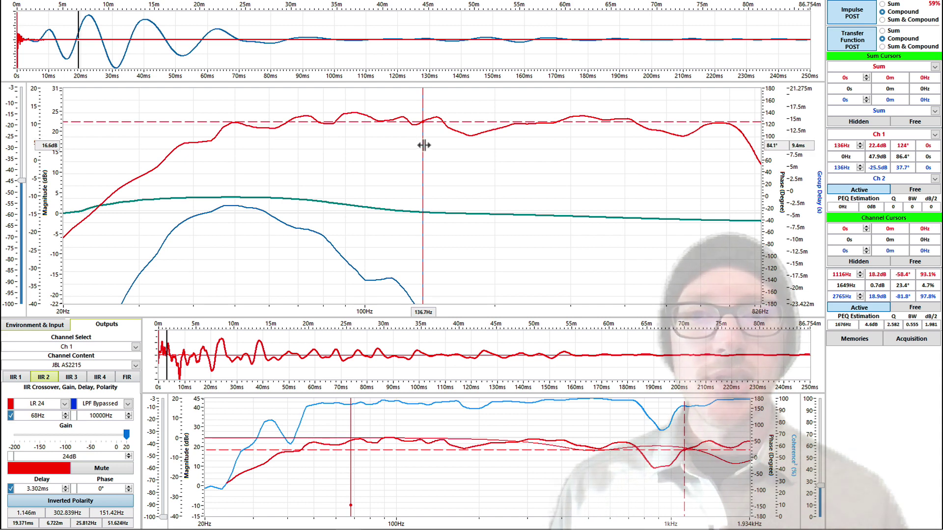
- Move the Ch 1 frequency cursor to about 44 Hz and calculate 136/4 in Spotlight Search
drag(423, 144, 212, 153)
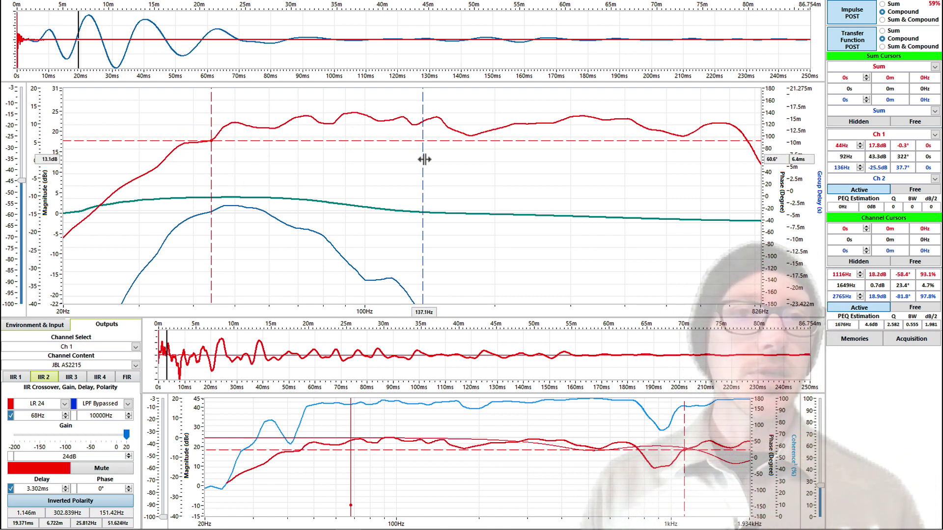
key(super+space)
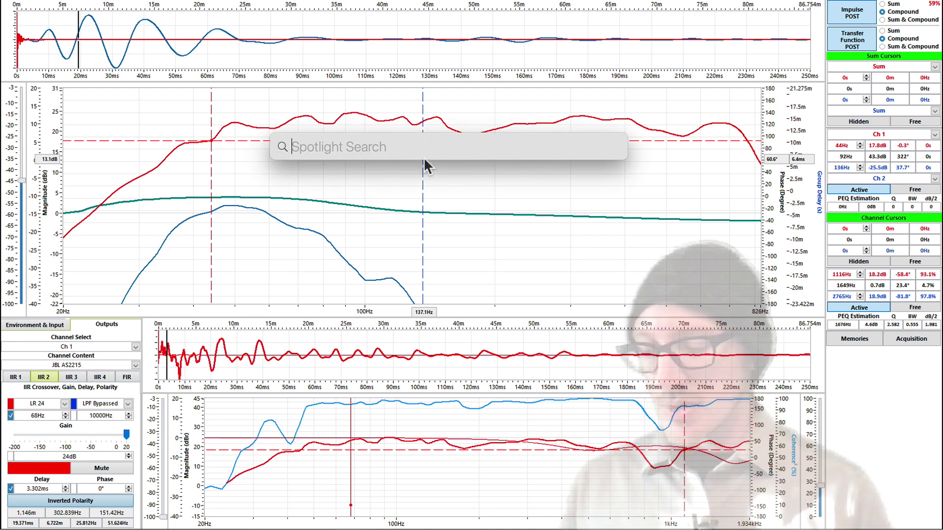
text(136/4)
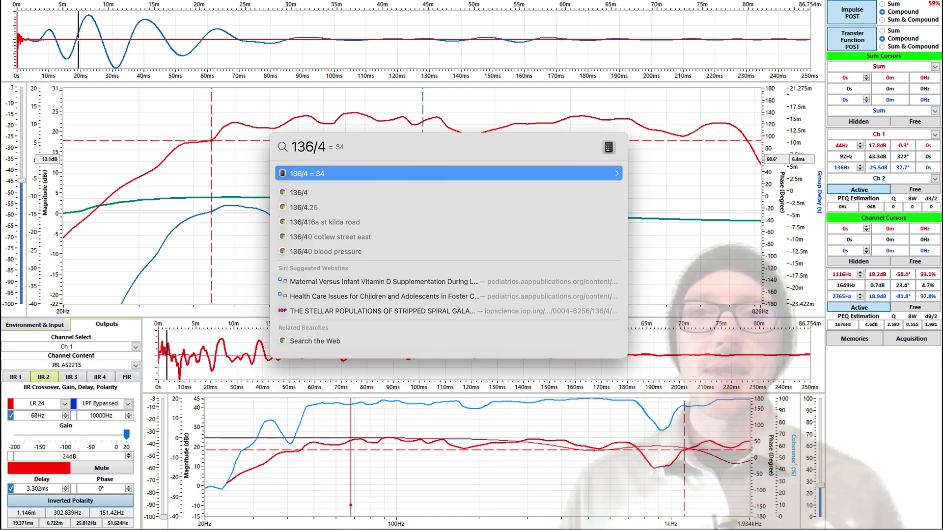
key(Escape)
key(Escape)
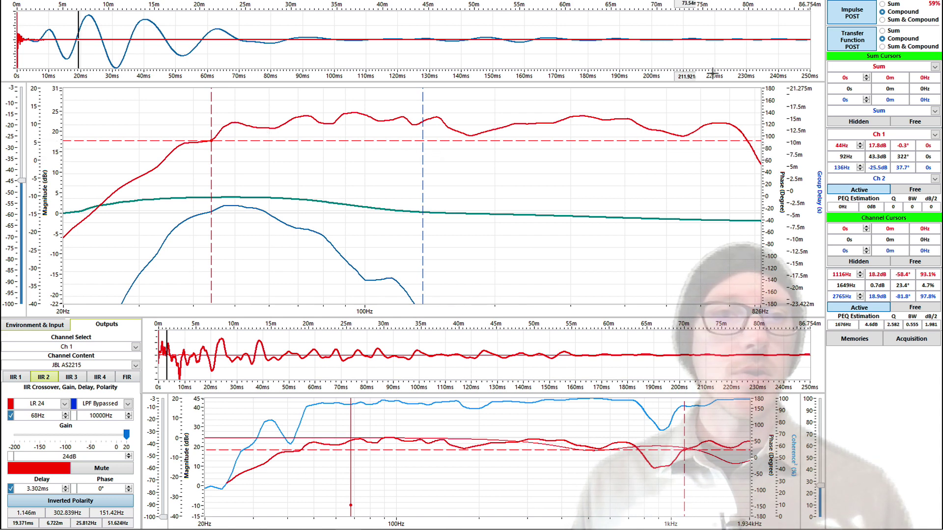
- Set the Ch 1 frequency cursor to 34 Hz
click(841, 144)
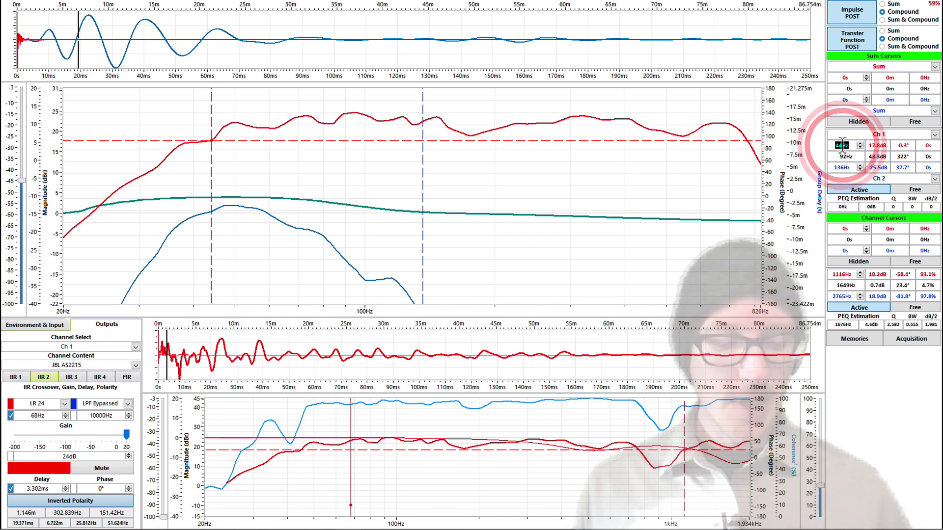
text(34)
key(Return)
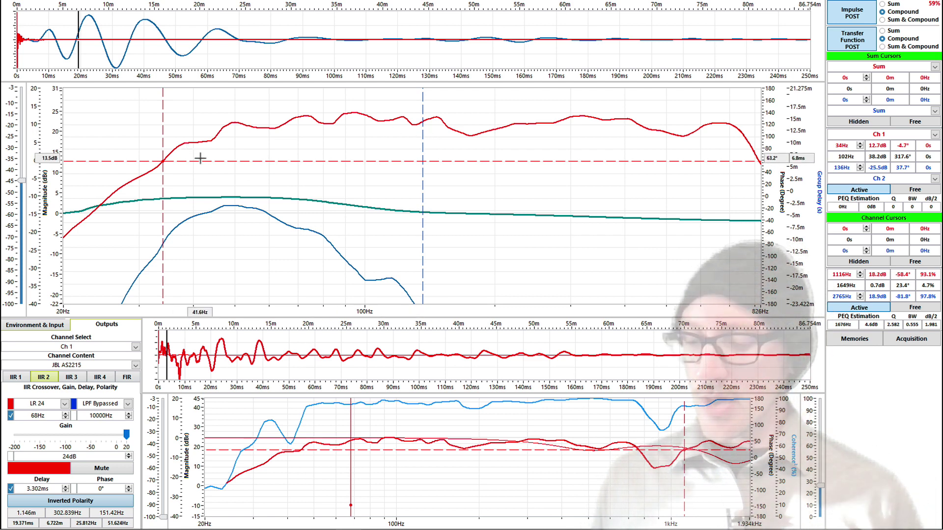
- Mark the gap from the Ch 1 curve down to the Ch 2 curve with an arrow, then move the Ch 2 frequency cursor to 34 Hz
key(ctrl+shift+a)
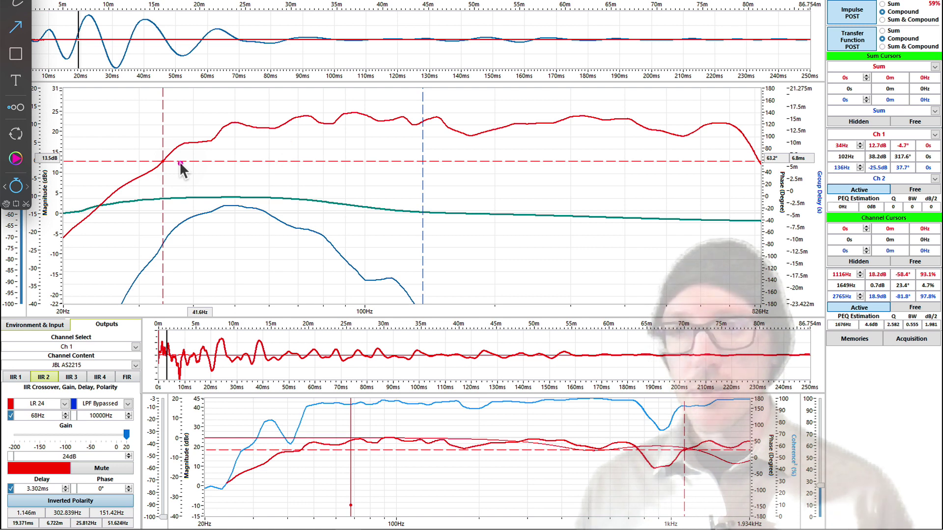
drag(162, 159, 162, 246)
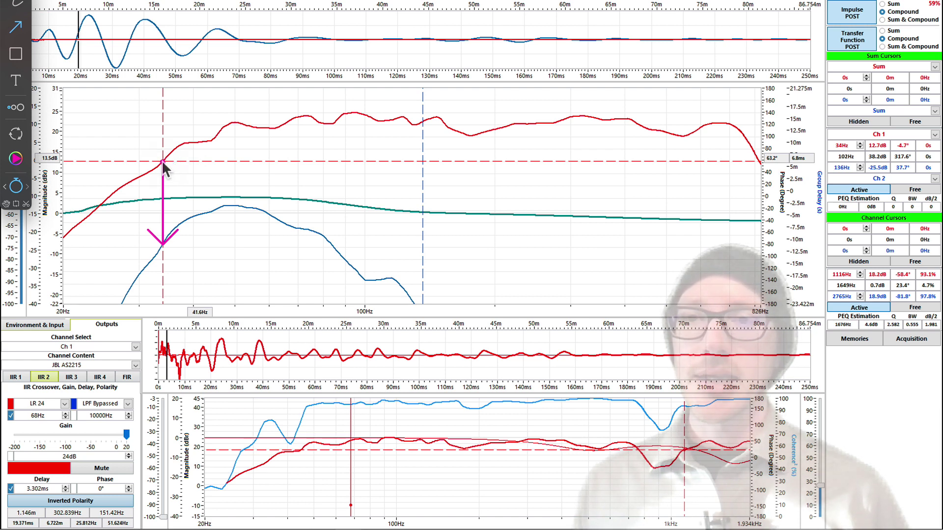
key(Escape)
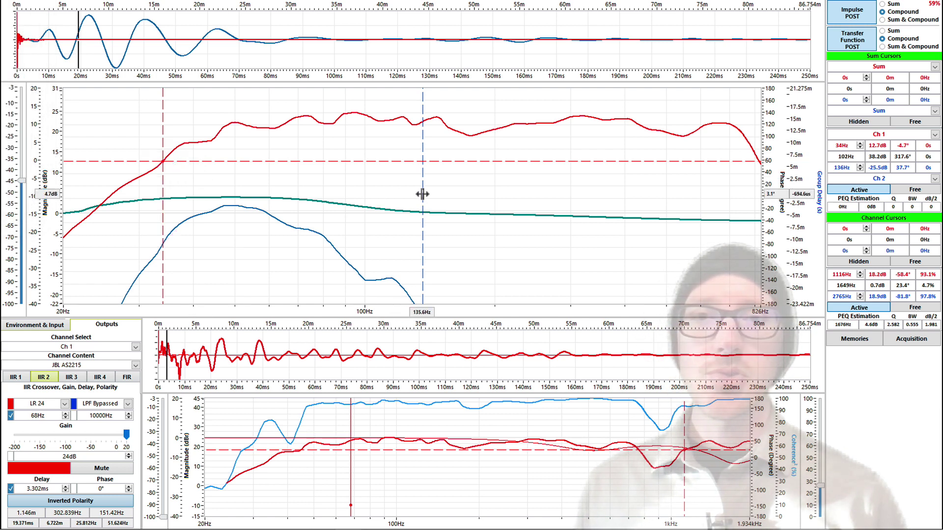
drag(421, 193, 162, 220)
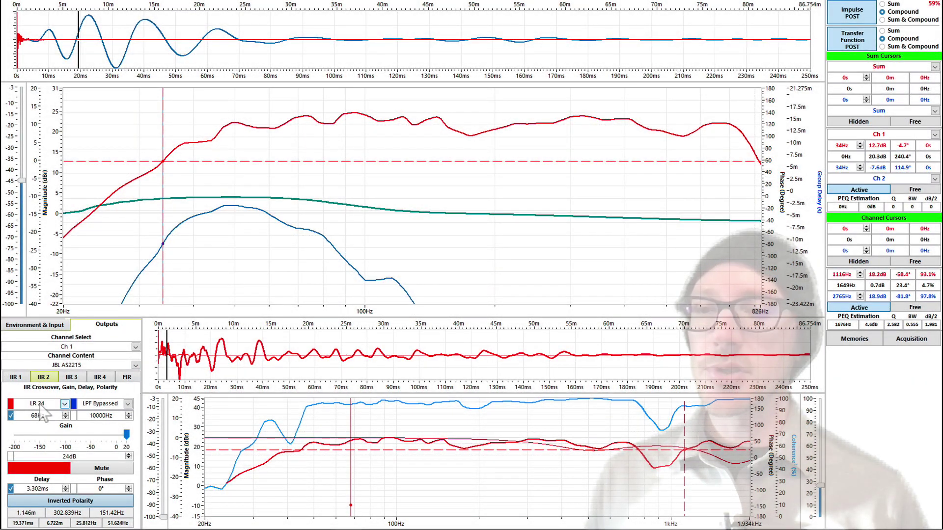
- Activate the LR 24 high-pass filter on Ch 1 and lower its corner frequency to 60 Hz
click(41, 409)
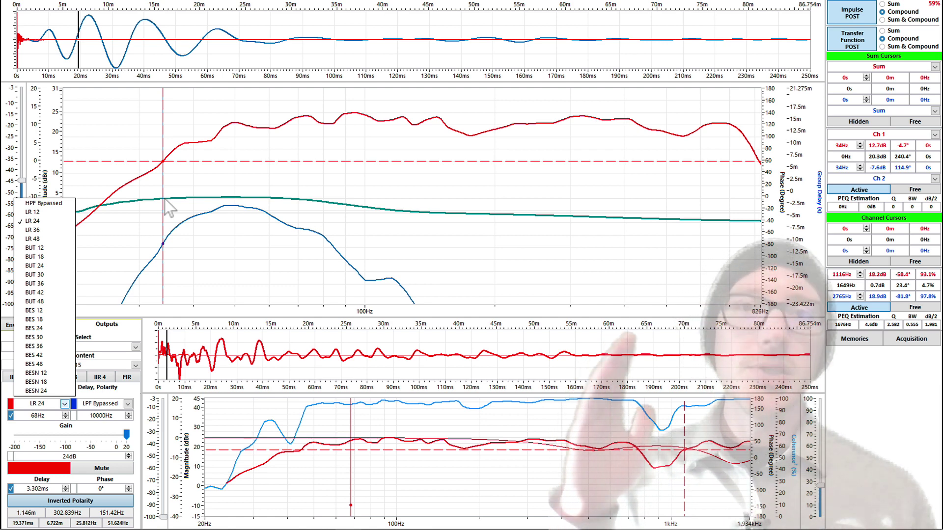
click(45, 419)
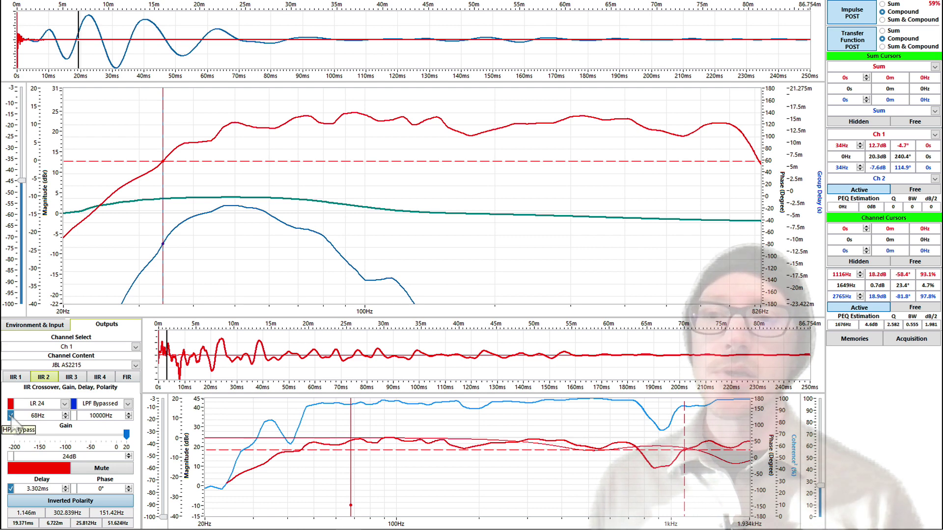
click(10, 416)
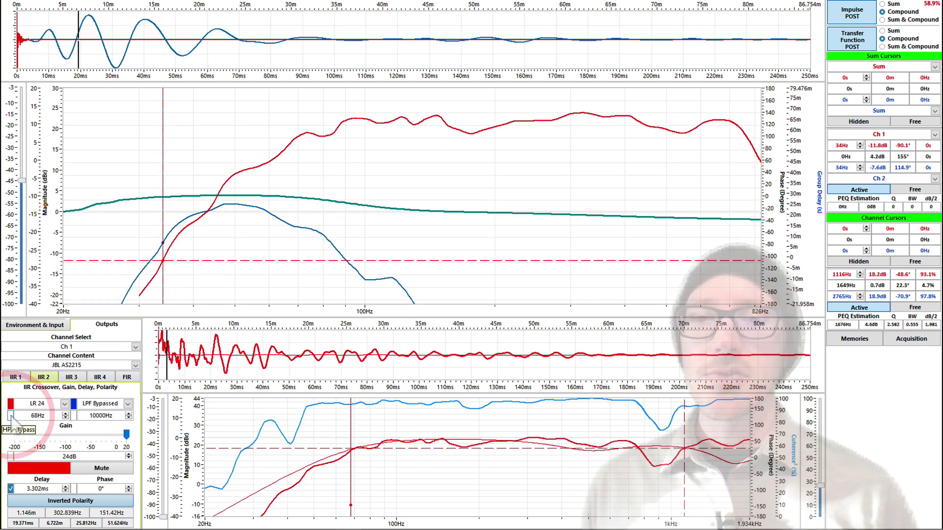
click(345, 428)
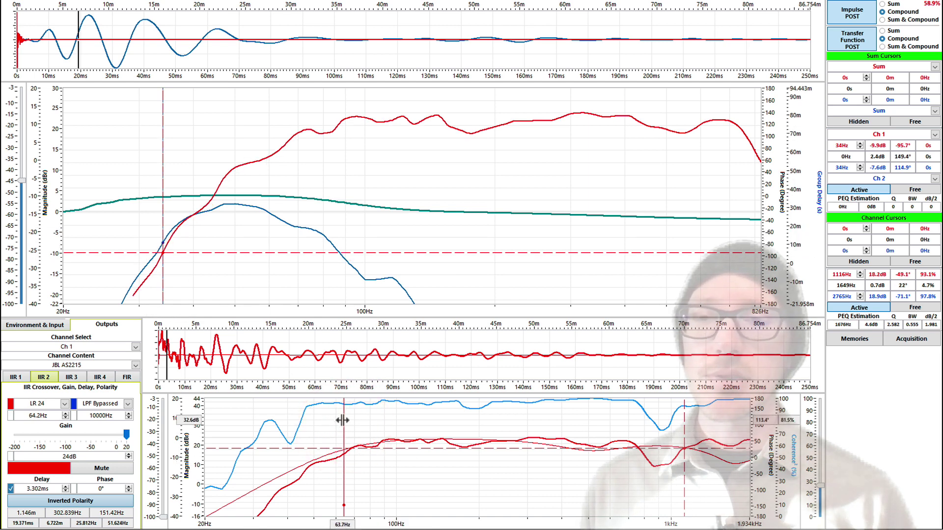
drag(339, 421, 331, 421)
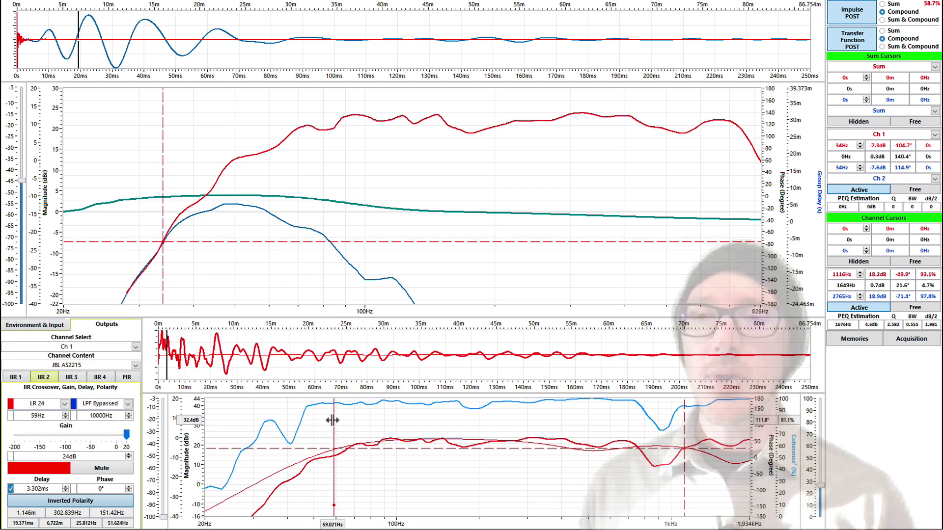
click(49, 414)
scroll(49, 415, up, 1)
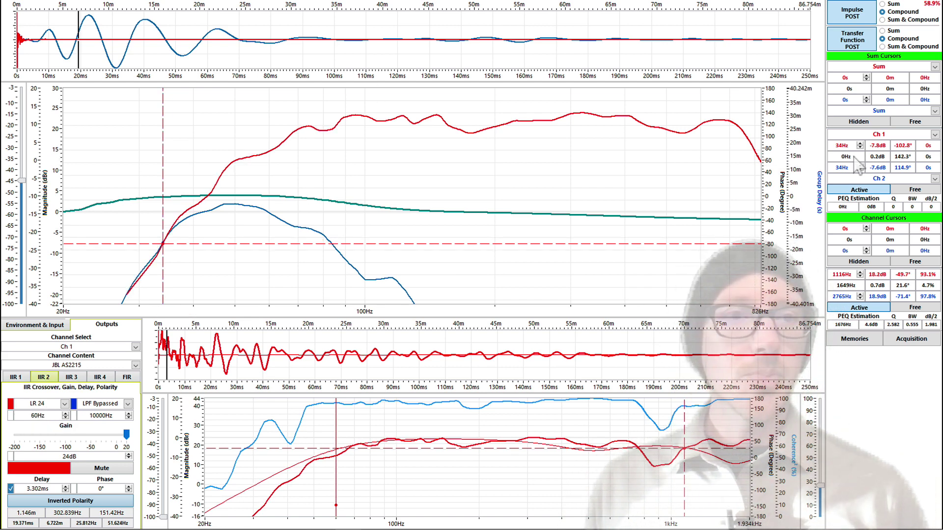
- Set the Ch 2 frequency cursor to 136 Hz and the Ch 1 output gain to 0 dB
text(136)
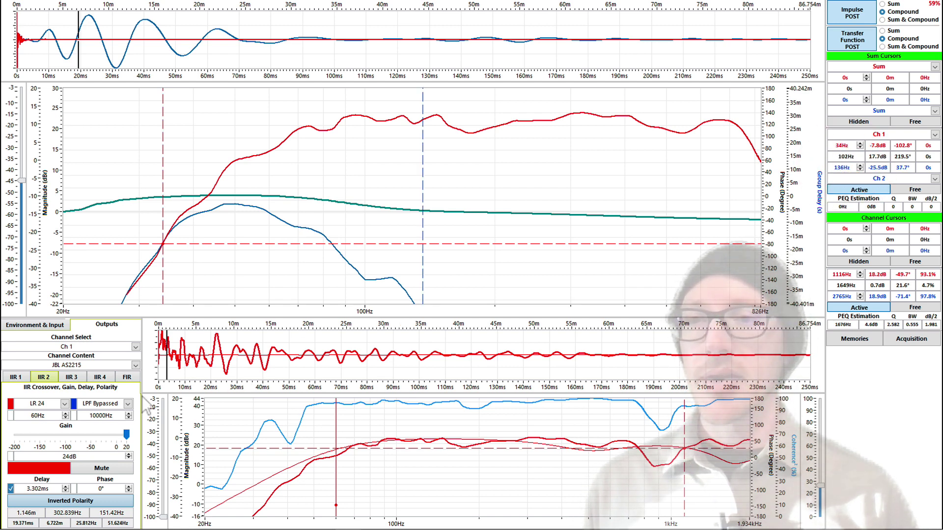
text(0)
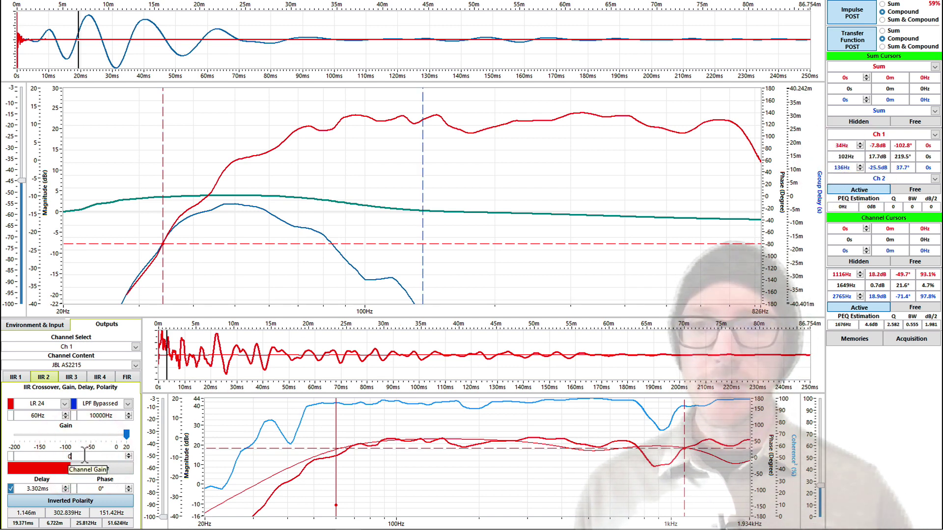
key(Return)
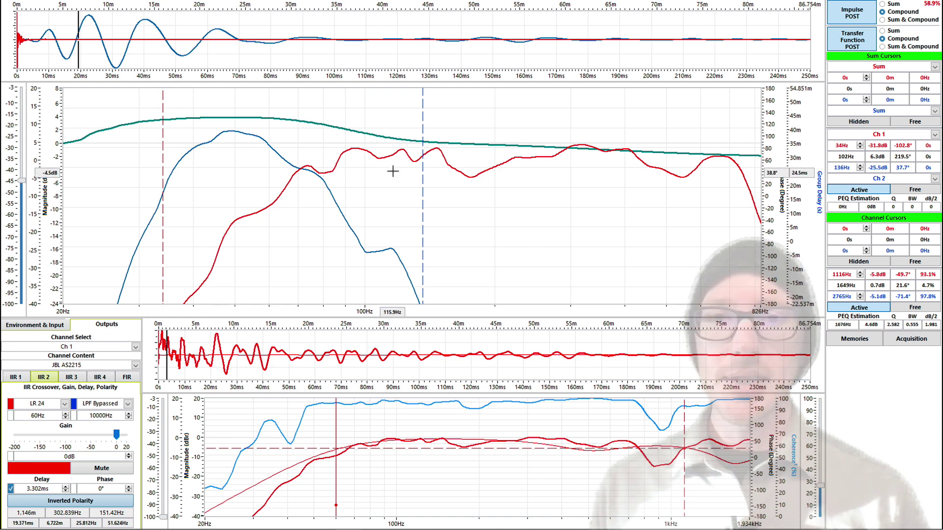
- Overlay the summed response on the individual transfer functions and compare inverted with normal polarity on Ch 1, ending on normal
click(883, 46)
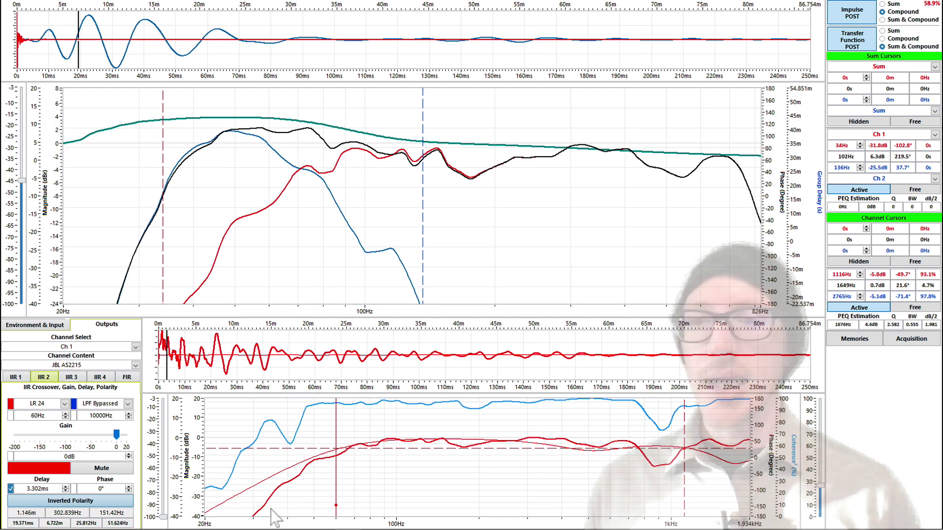
click(82, 503)
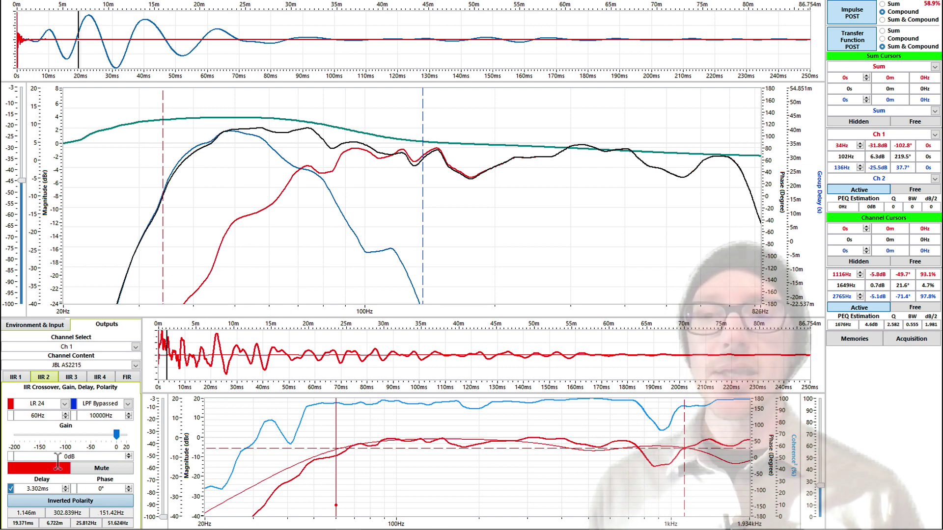
click(73, 503)
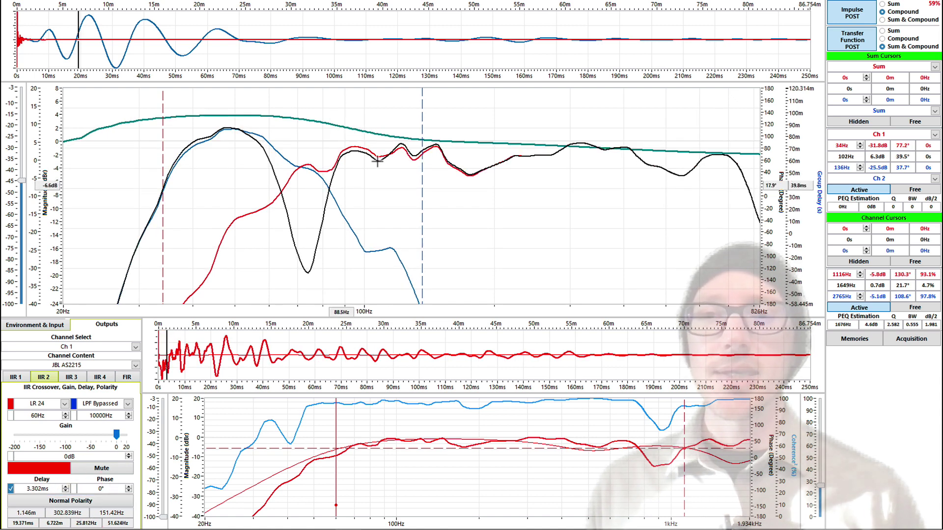
click(75, 501)
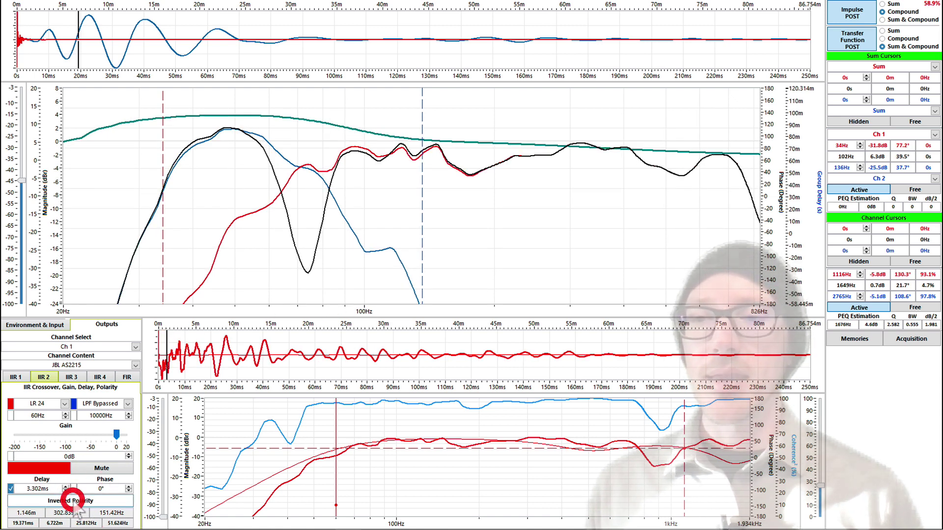
click(73, 501)
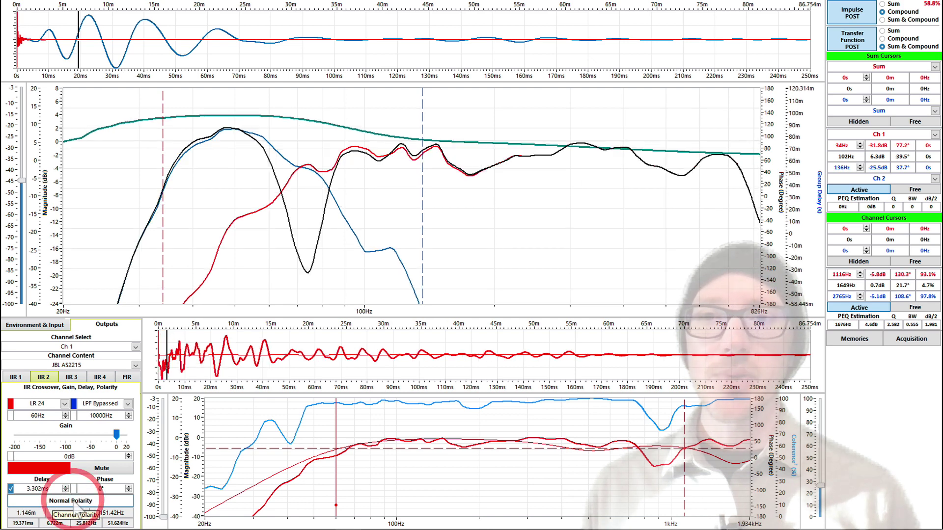
click(74, 501)
click(74, 500)
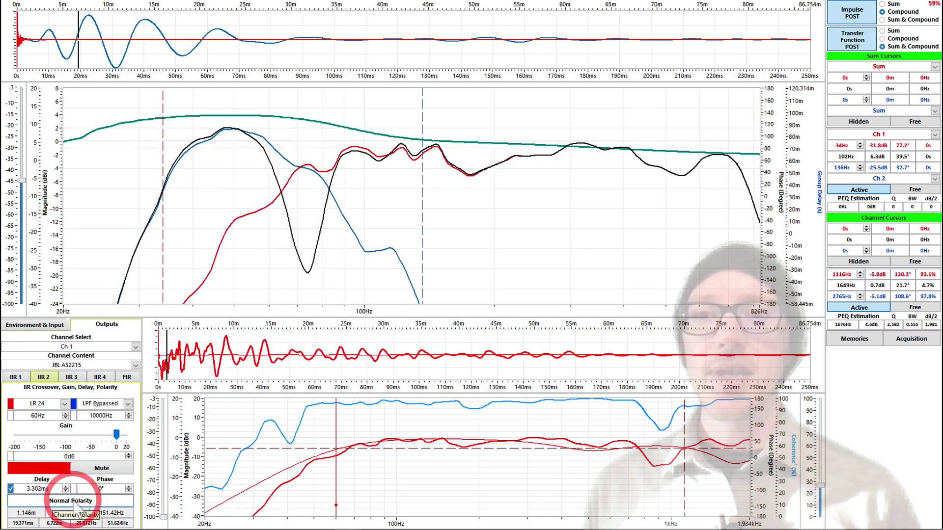
- Limit the transfer function graph to the individual channel curves and display their phase
click(882, 39)
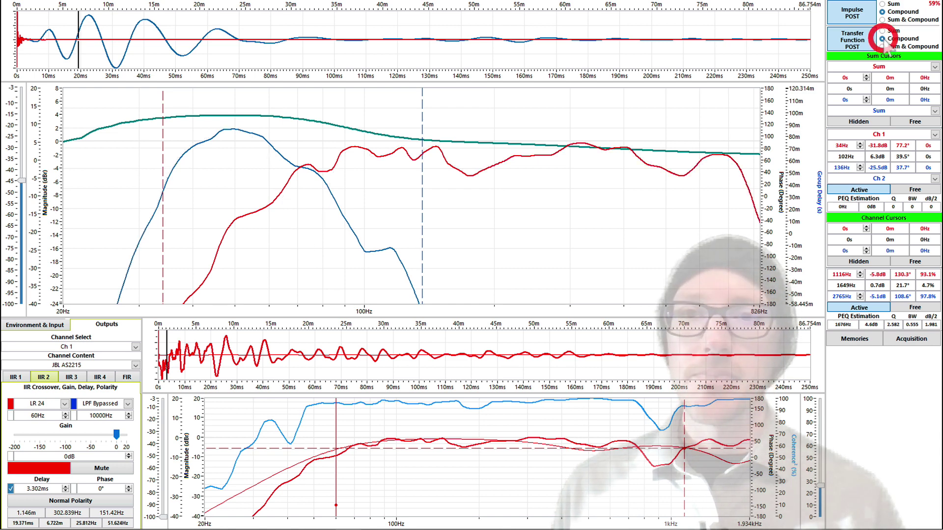
right_click(264, 167)
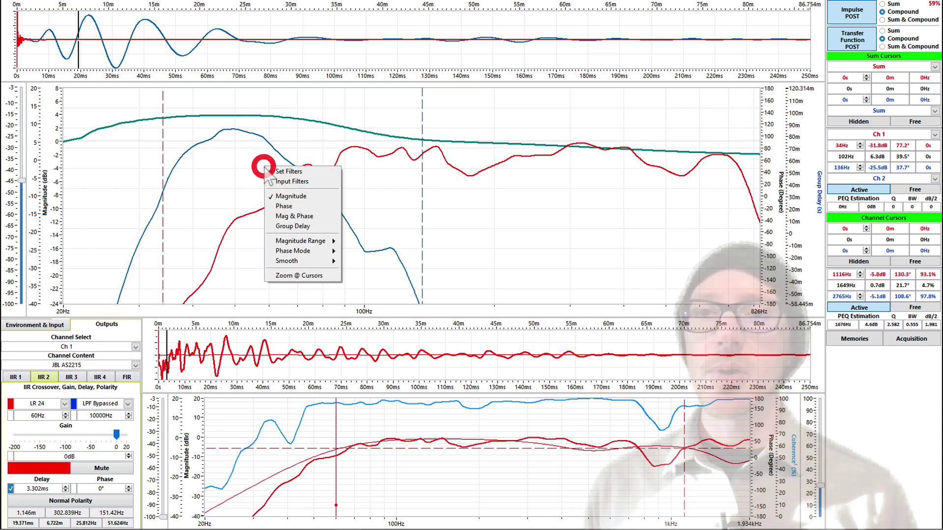
click(303, 207)
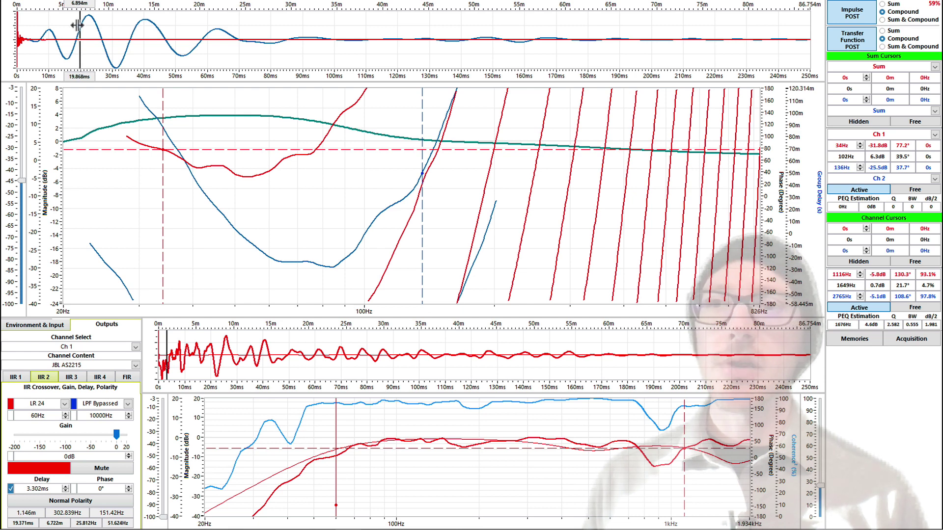
- Move the impulse response time cursor back to the start, then forward to about 17.55 ms to flatten the phase curves
drag(71, 26, 58, 33)
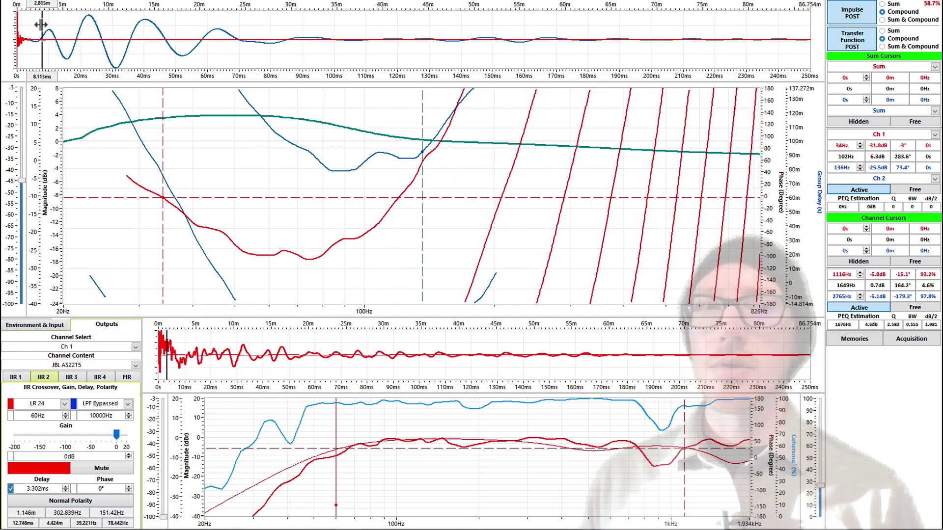
click(38, 26)
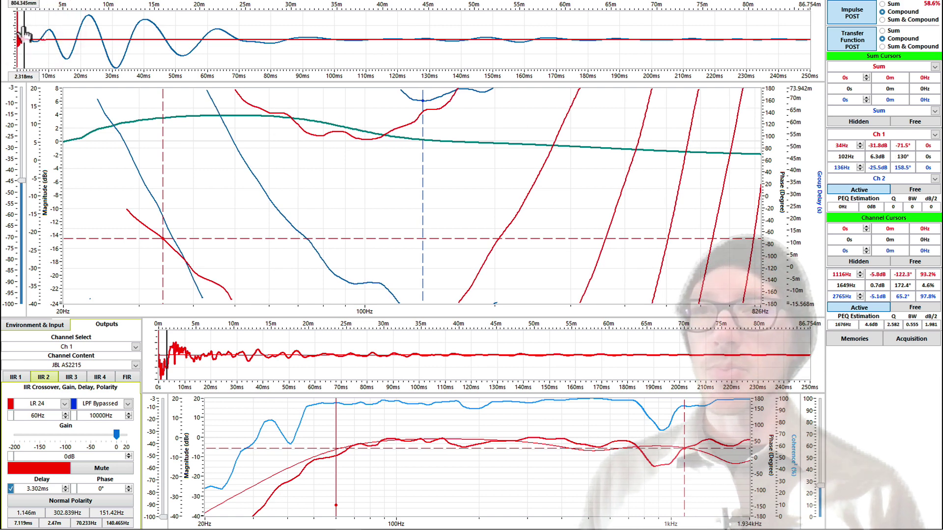
click(14, 26)
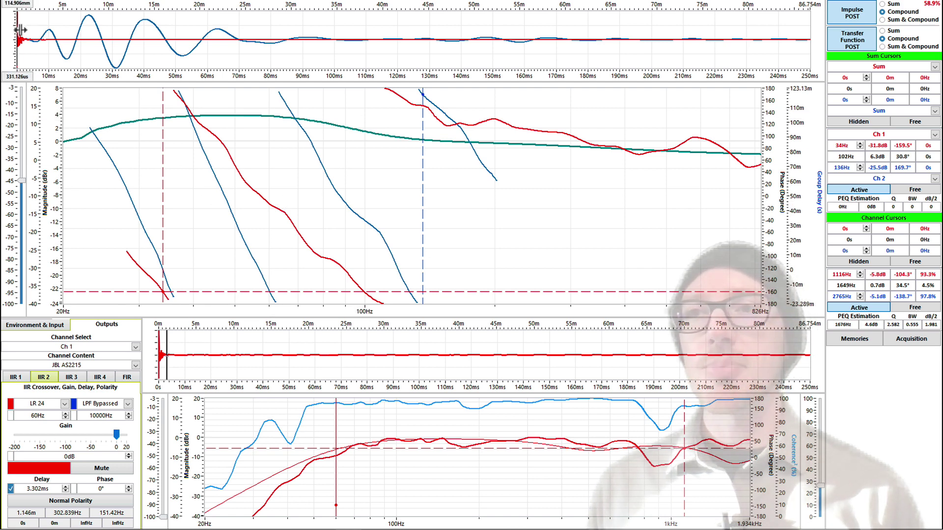
drag(20, 29, 80, 33)
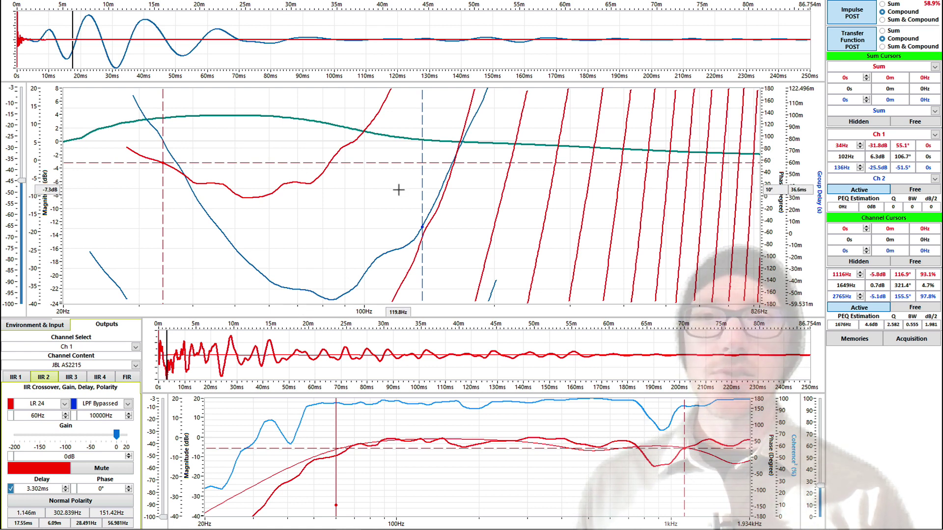
- Move the Ch 1 and Ch 2 frequency cursors to 70 Hz and invert the polarity of Ch 1
drag(422, 189, 298, 197)
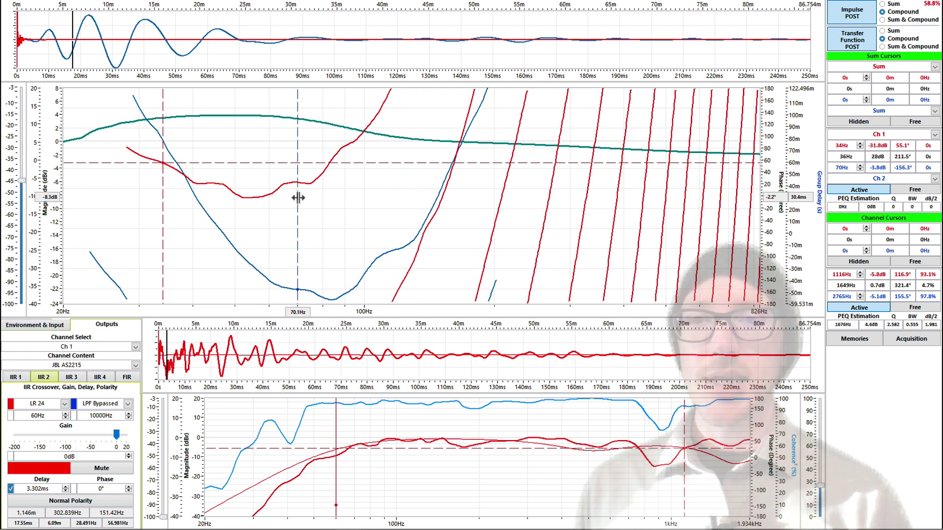
drag(162, 193, 301, 203)
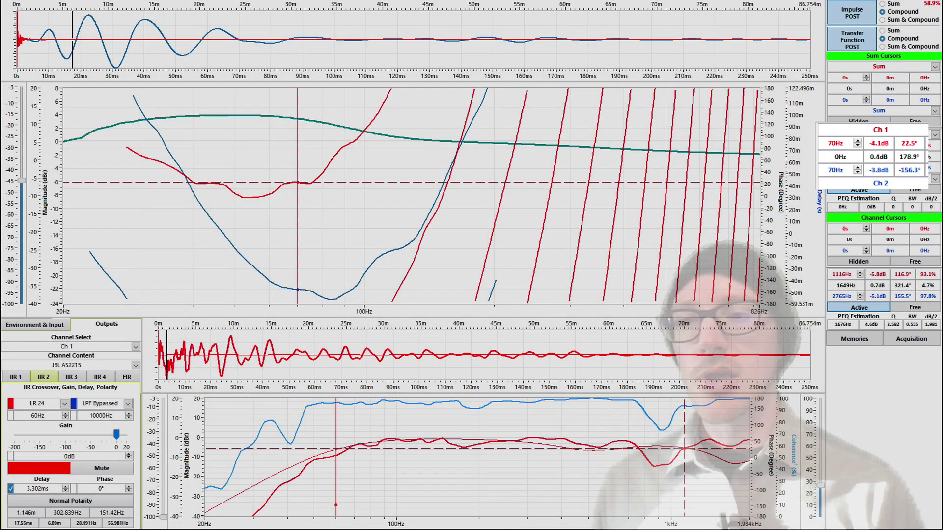
click(65, 500)
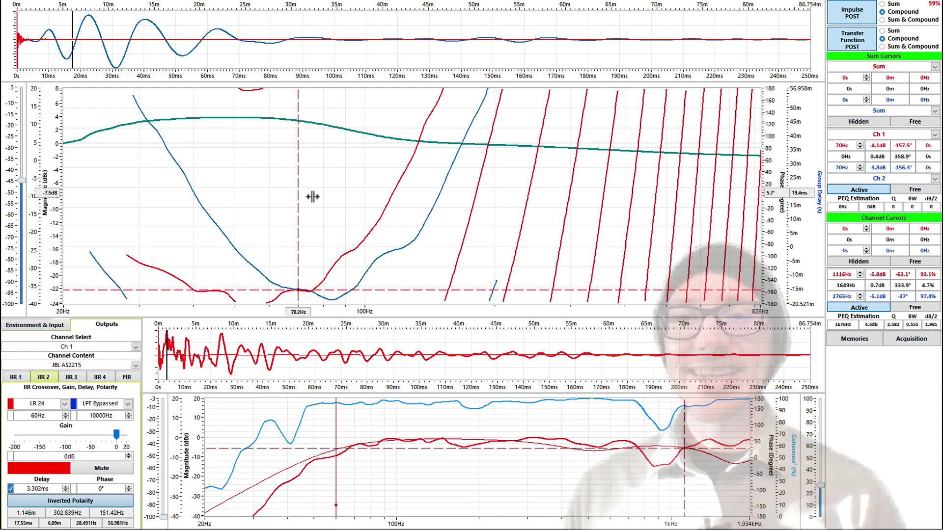
- Set the Ch 1 frequency cursor to 35 Hz and the Ch 2 frequency cursor to 136 Hz
drag(312, 196, 379, 194)
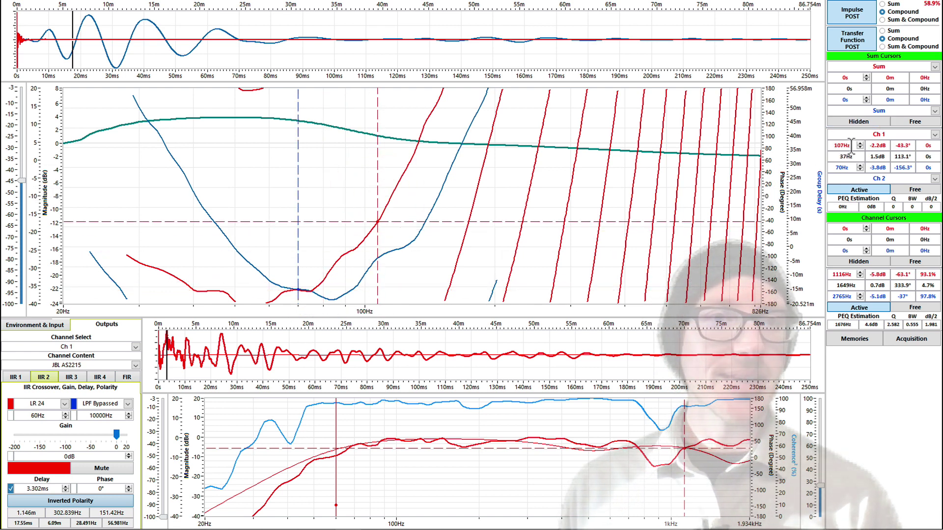
text(35)
key(Return)
key(Tab)
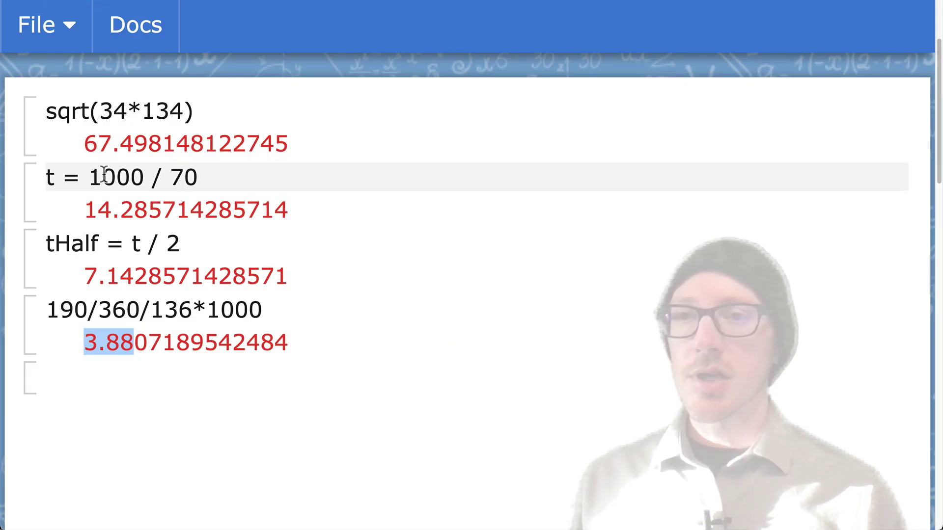
- Highlight the 1000 / 70 period calculation in the calculation sheet and apply a 14.28 ms delay to Ch 1
drag(86, 174, 206, 177)
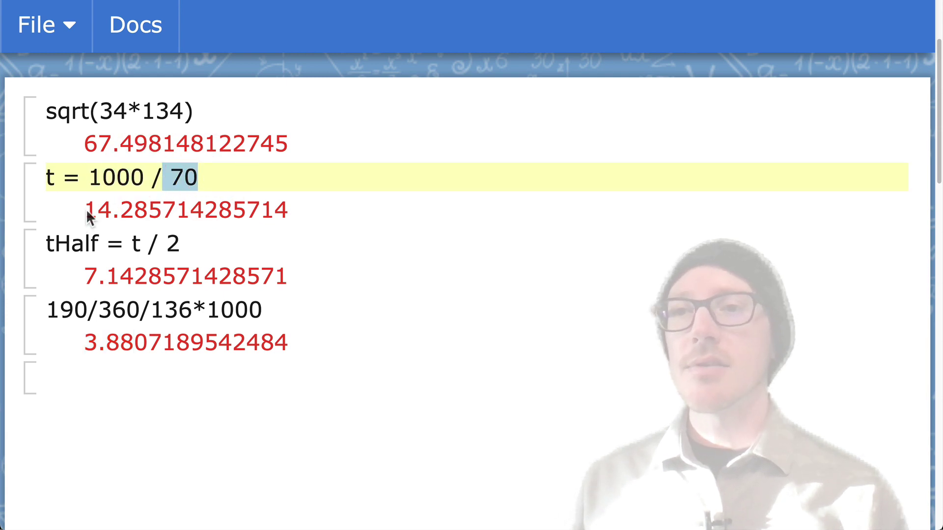
drag(90, 210, 144, 211)
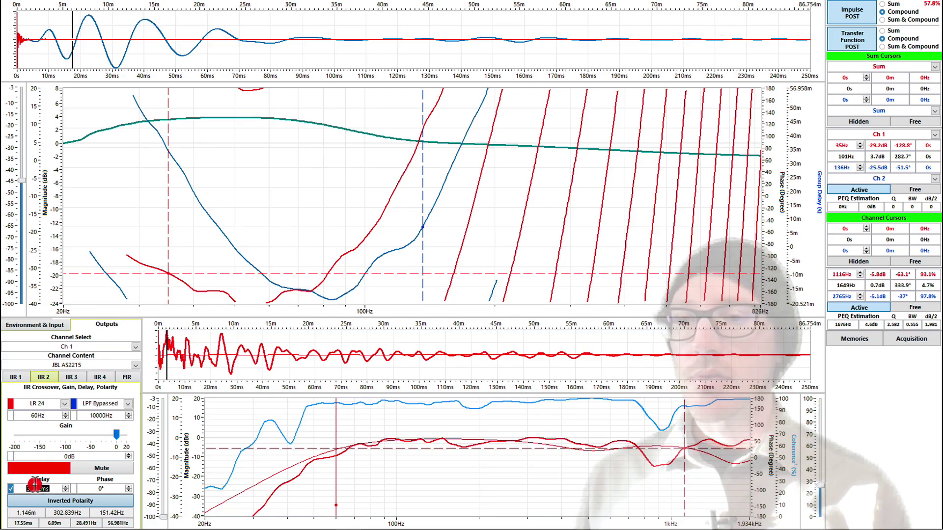
text(14.28)
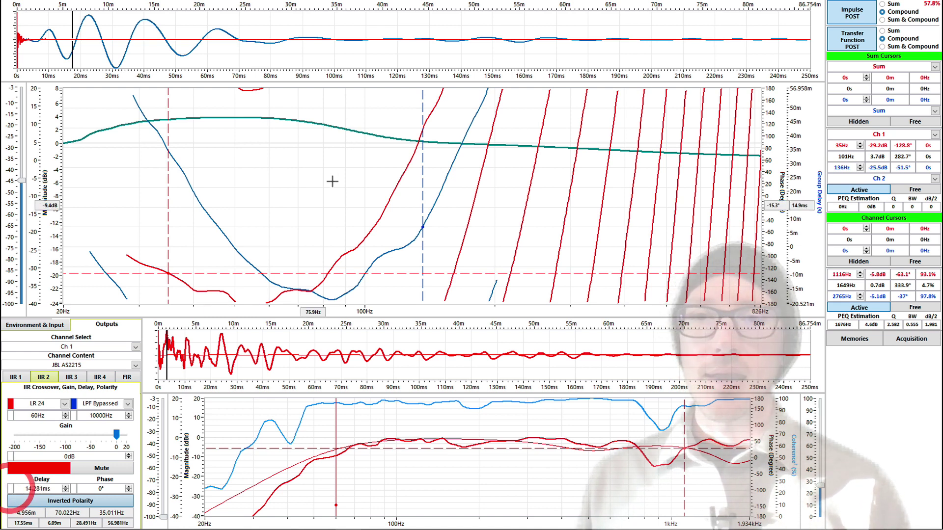
key(Return)
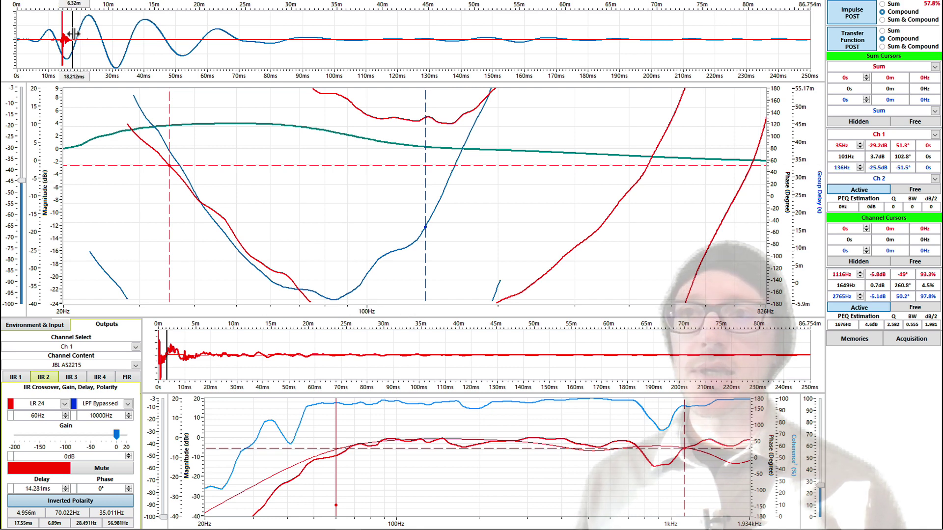
- Move the impulse response time cursor to about 19.5 ms and highlight the period and t / 2 calculations in the calculation sheet
drag(78, 40, 80, 32)
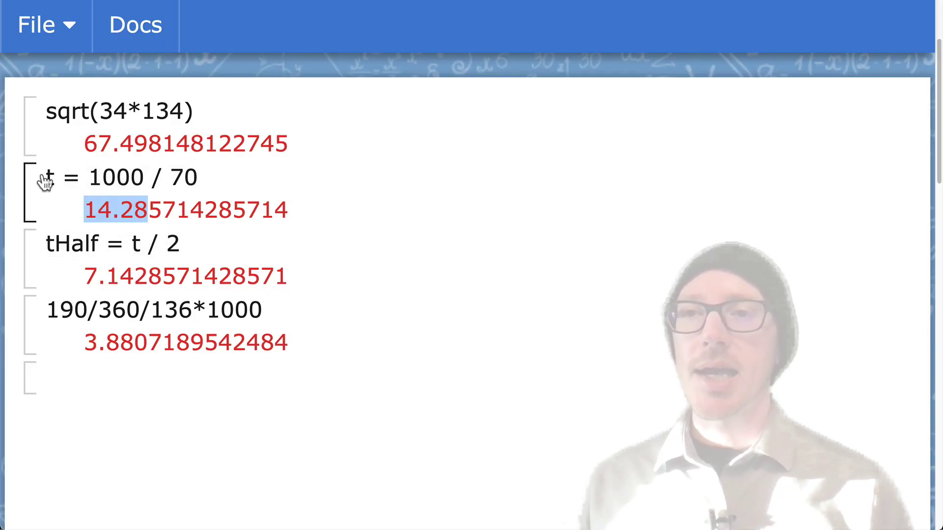
drag(48, 176, 85, 177)
drag(85, 209, 147, 207)
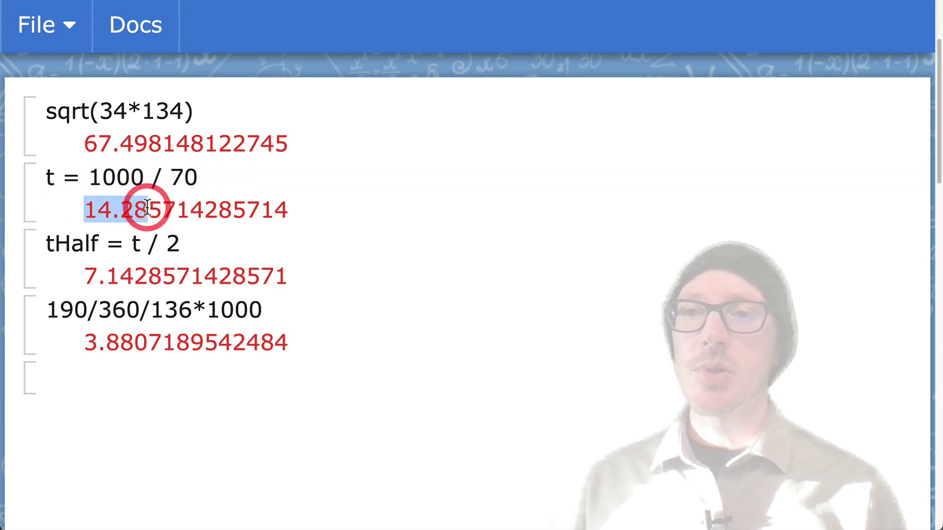
drag(132, 241, 183, 242)
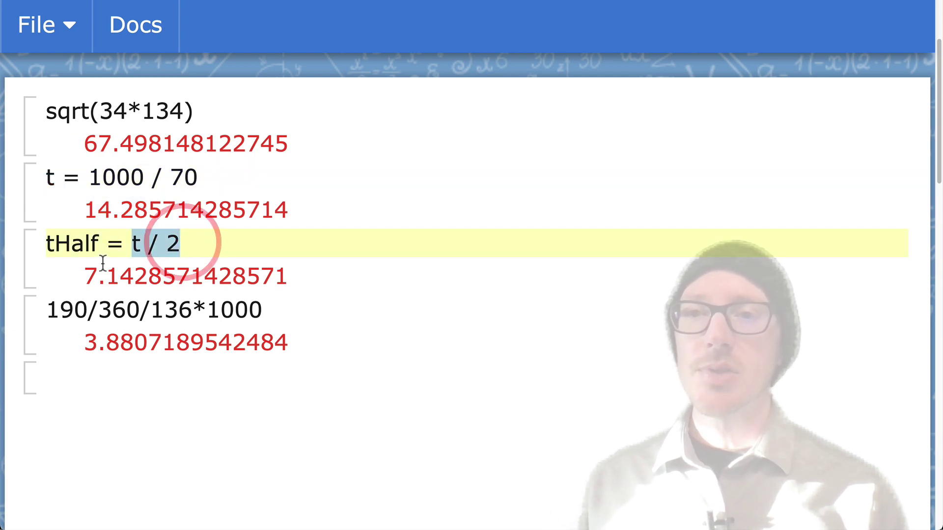
drag(85, 269, 131, 266)
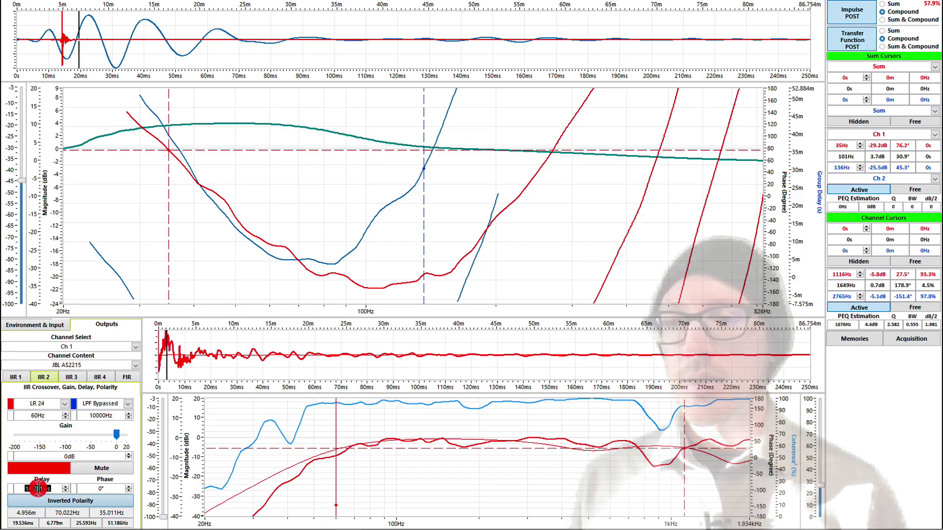
- Set the Ch 1 delay to 7.14 ms and return its polarity to normal
double_click(38, 488)
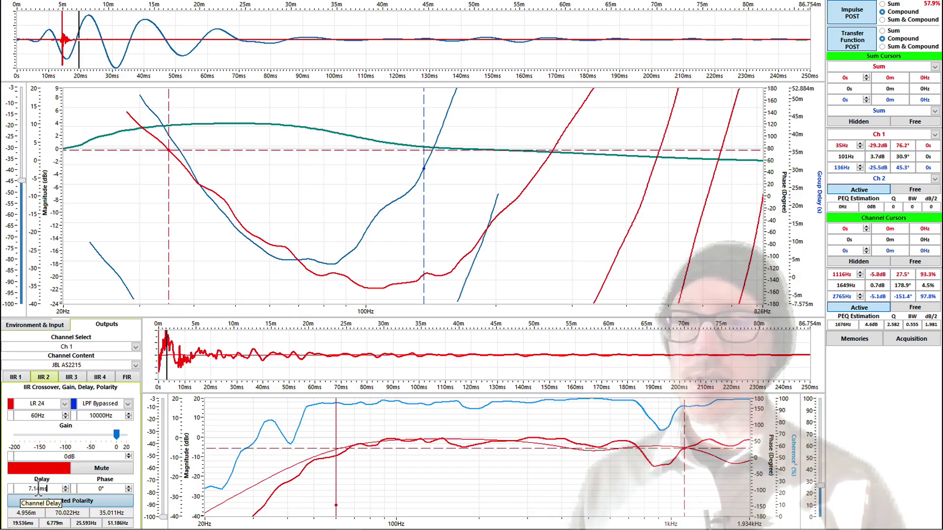
key(Return)
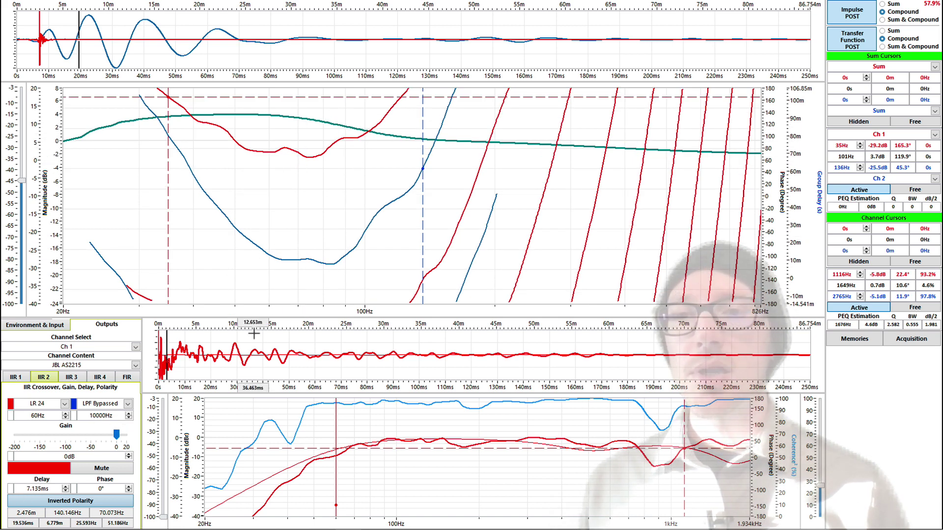
click(77, 500)
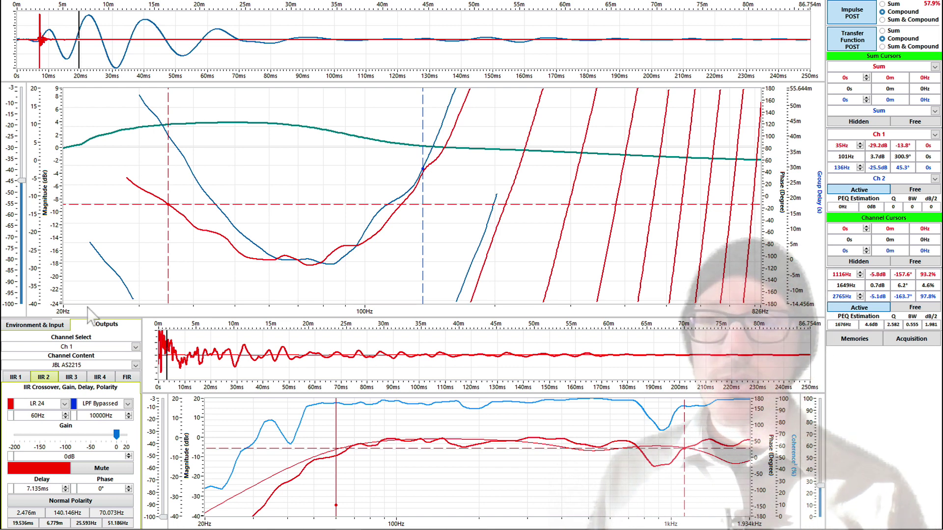
- Show the Ch 1 IIR 1 filters and temporarily mark the low-frequency gap between the two phase curves with arrows
click(15, 378)
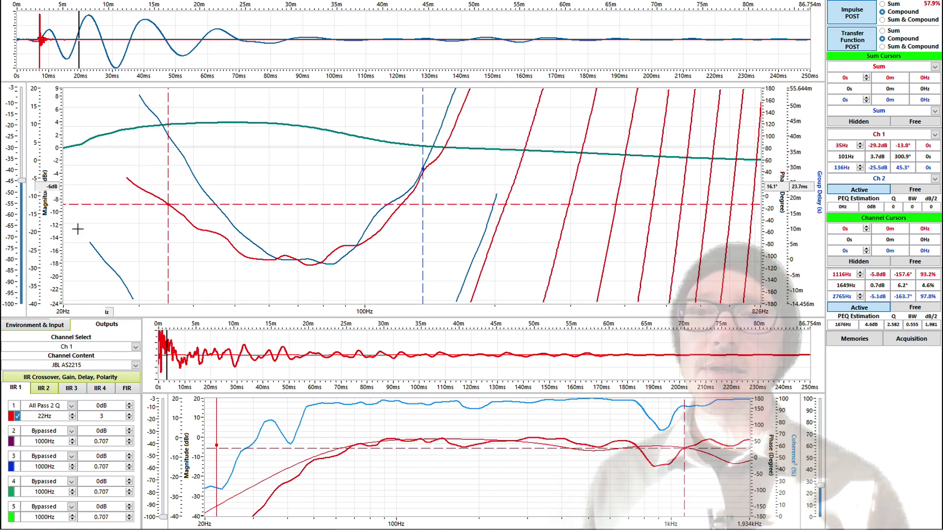
key(ctrl+alt+g)
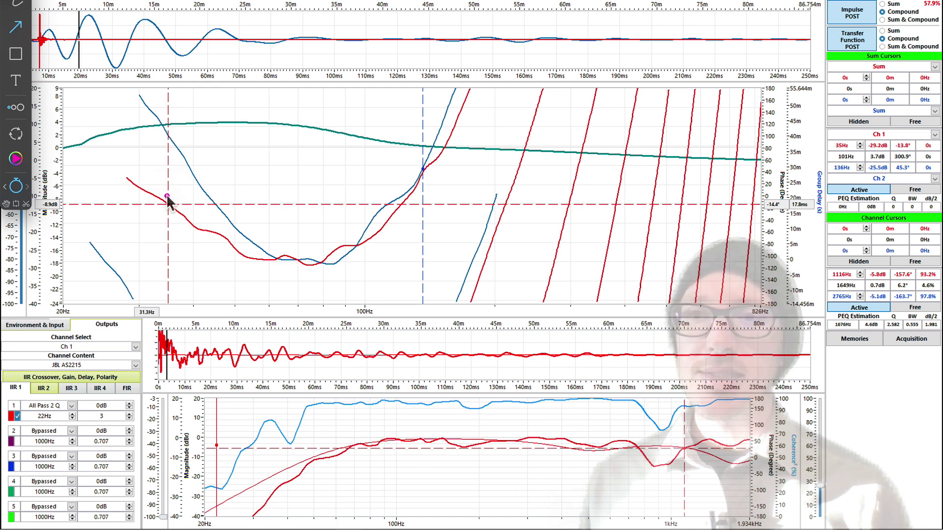
drag(187, 212, 214, 203)
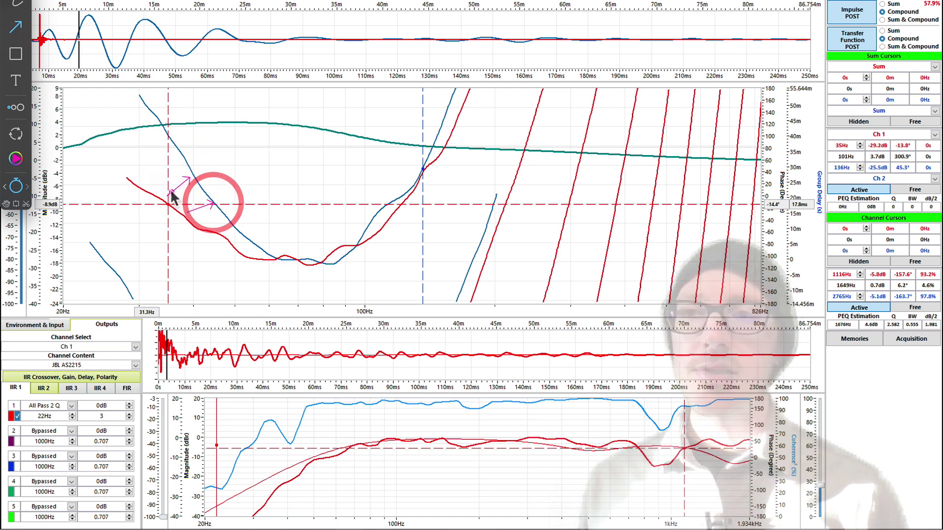
key(ctrl+alt+g)
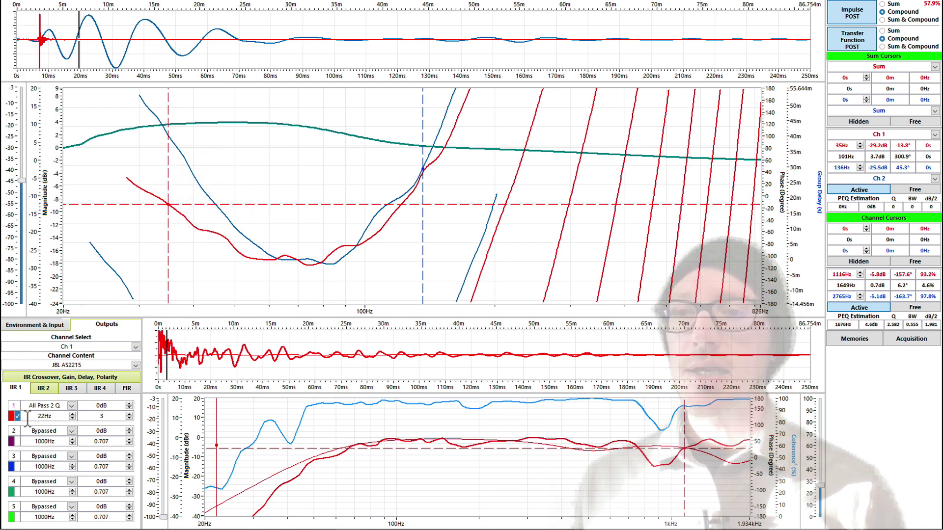
- Set the Ch 1 All Pass 2 Q filter to 20 Hz, take it out of bypass and raise its frequency to about 32.7 Hz
click(44, 416)
text(20)
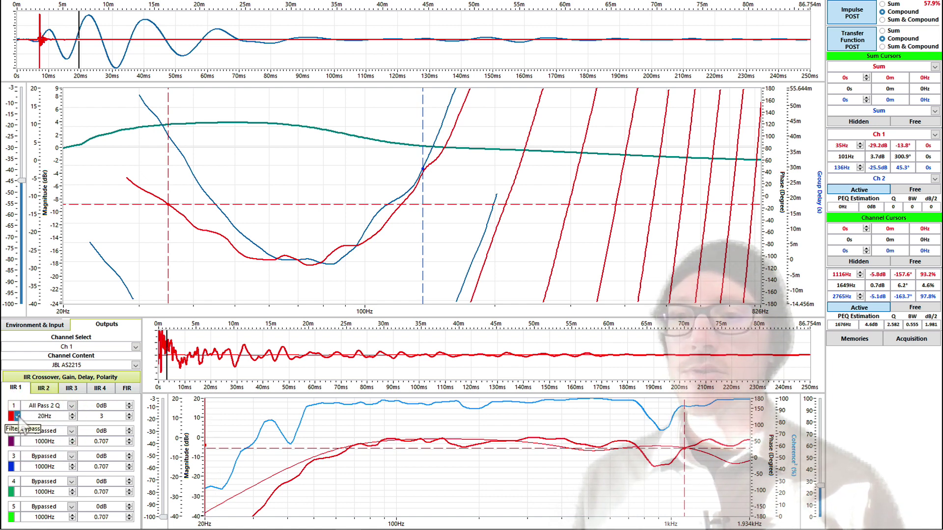
click(18, 417)
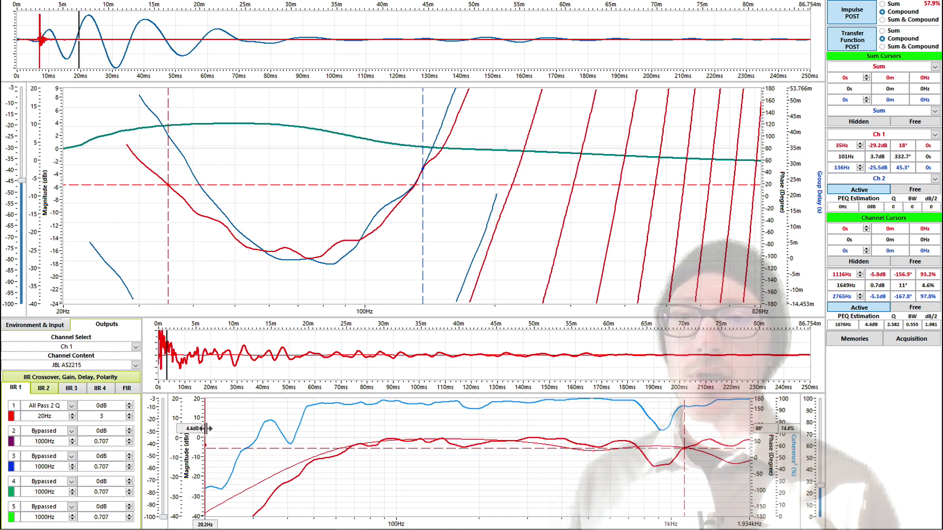
drag(207, 428, 263, 429)
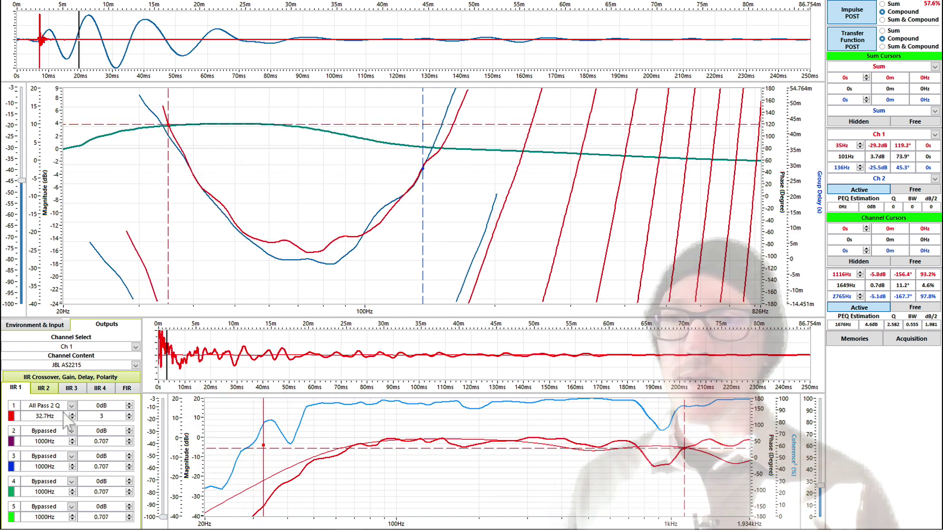
- Set the all-pass filter's Q to 4 and fine-tune its frequency to about 33.4 Hz
text(4)
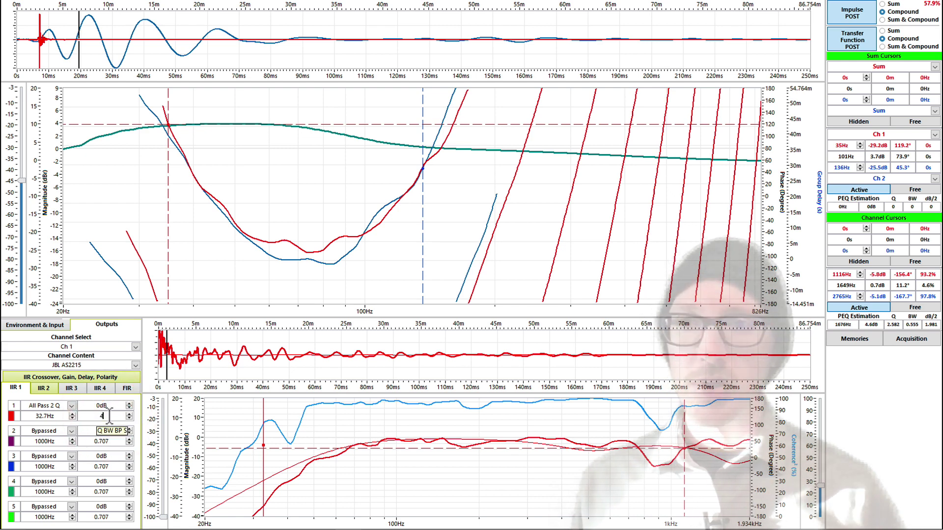
key(Return)
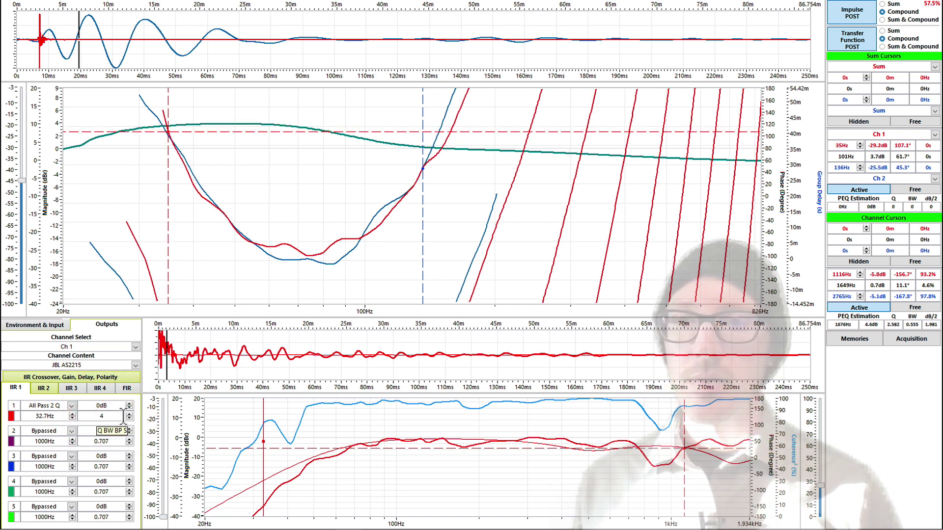
click(270, 410)
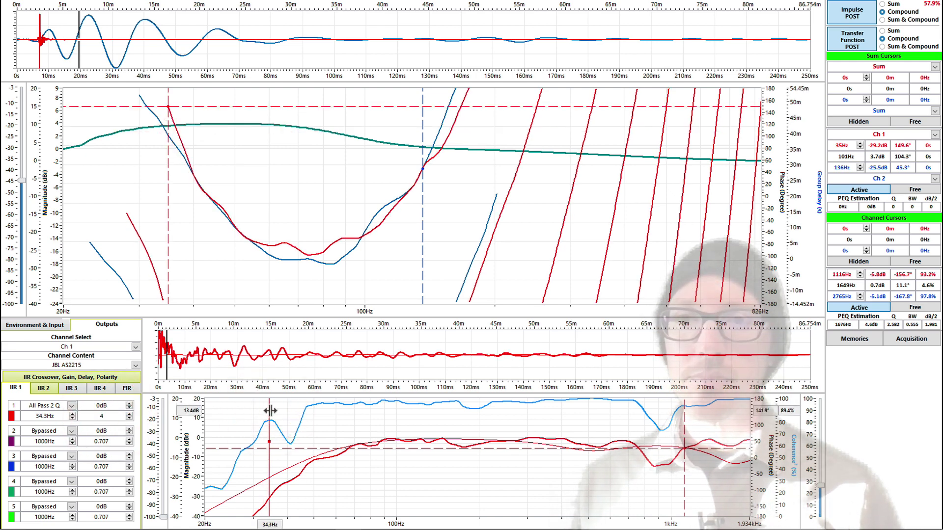
click(267, 411)
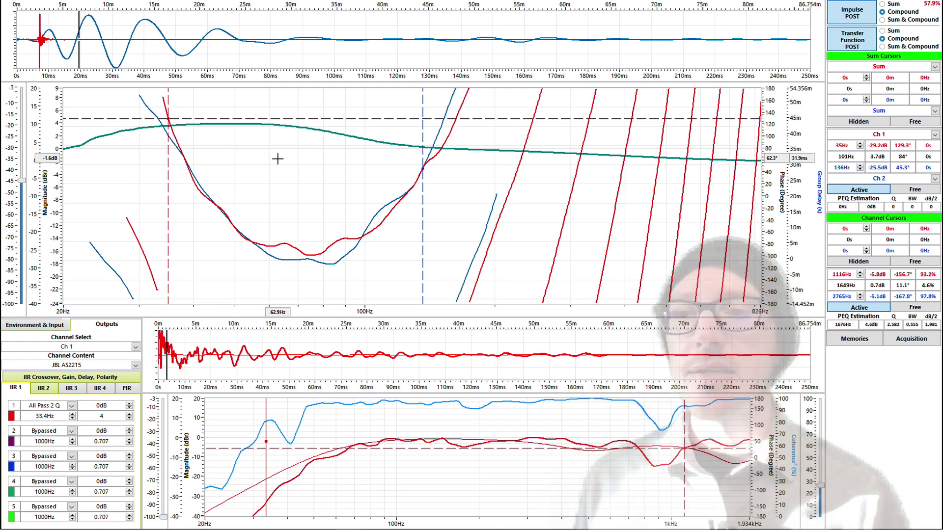
- Display the transfer function's magnitude with Sum & Compound traces, and check the target trace in the Memories window
click(94, 379)
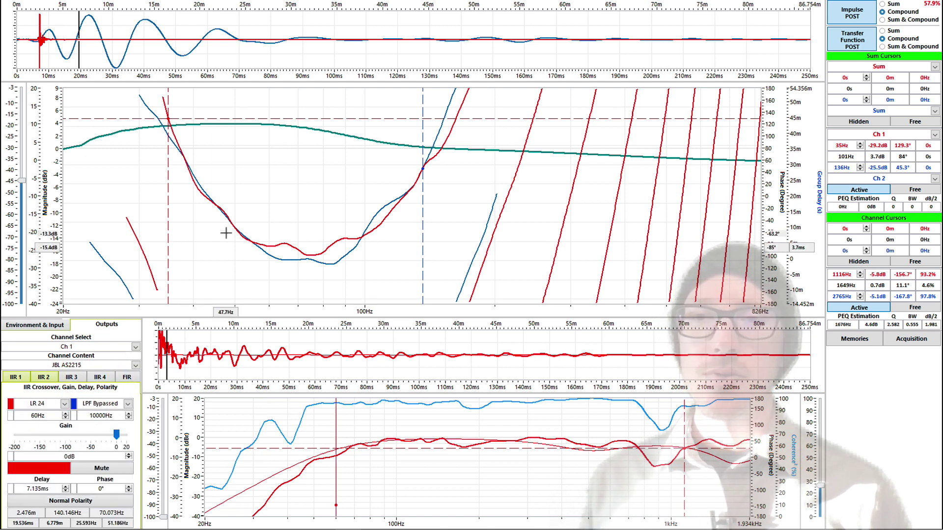
right_click(288, 152)
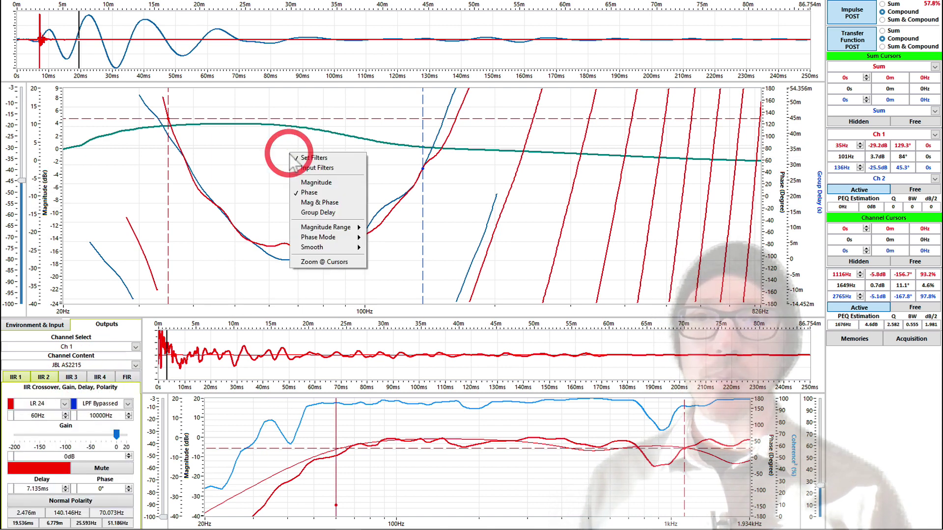
click(313, 182)
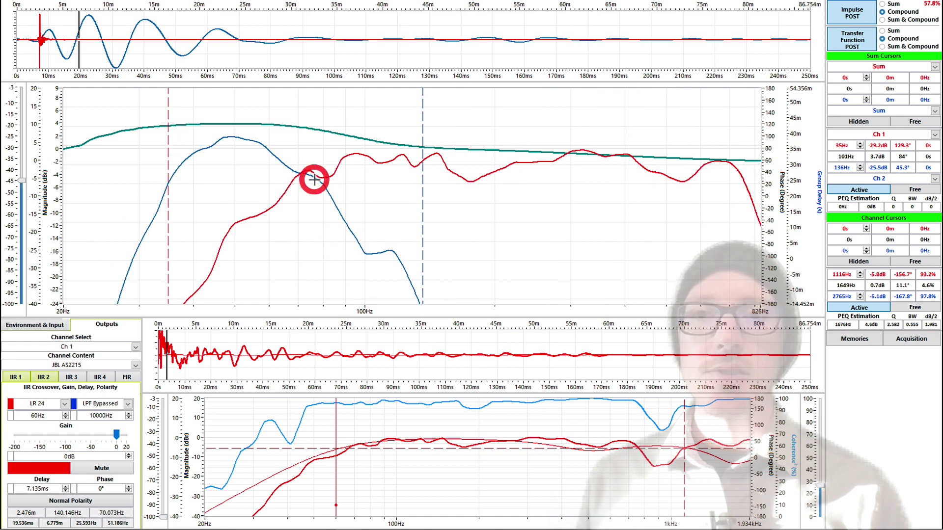
click(883, 47)
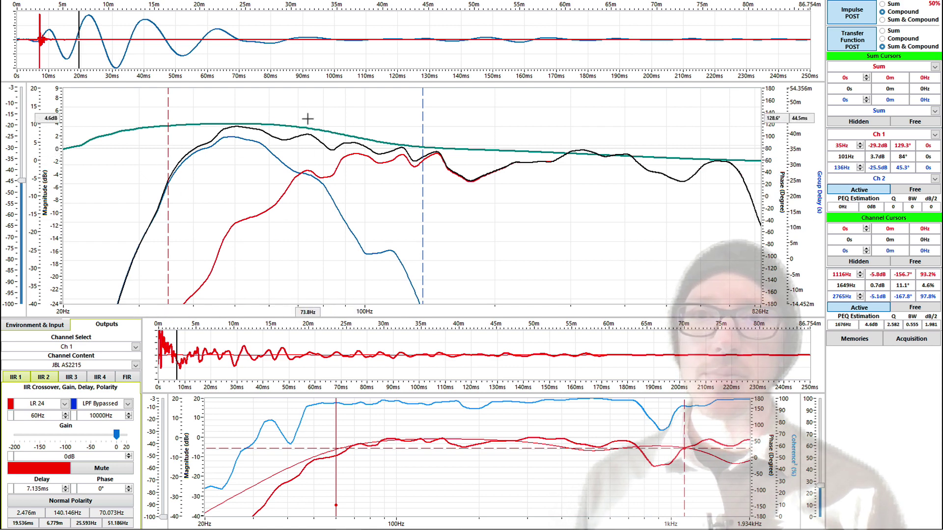
click(850, 338)
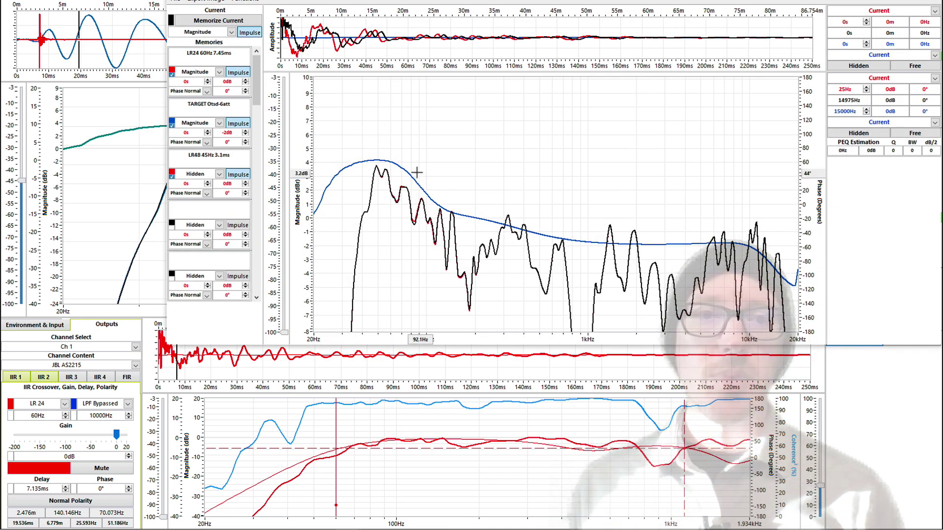
click(929, 3)
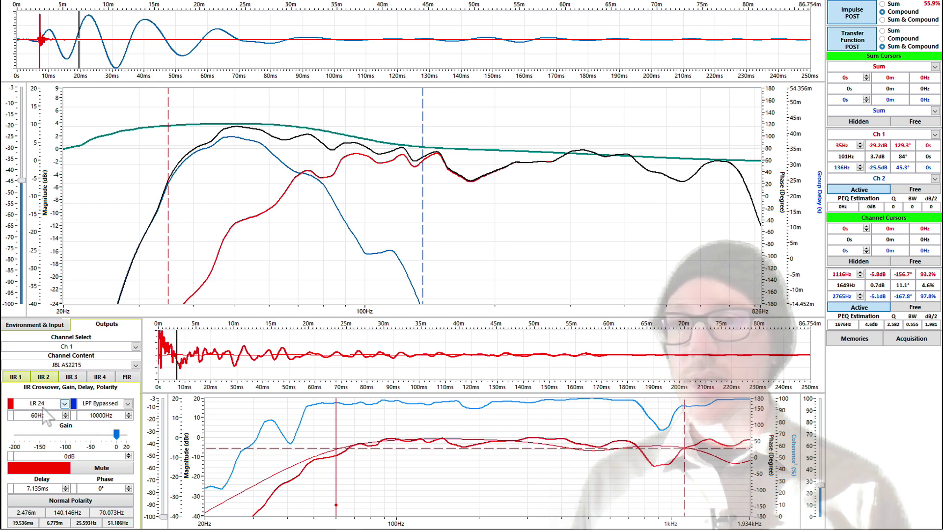
- Bypass the Ch 1 high-pass filter, delay and all-pass filter, and return to its crossover settings
click(10, 416)
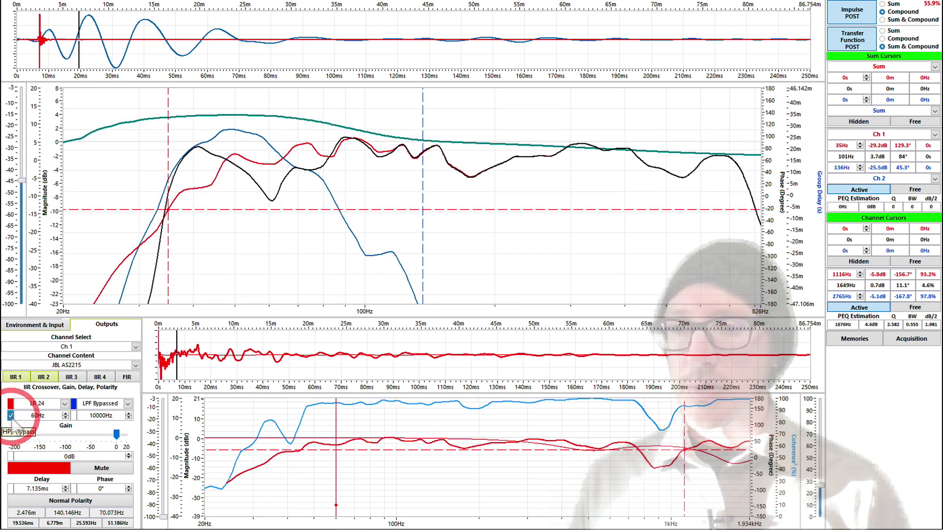
click(11, 487)
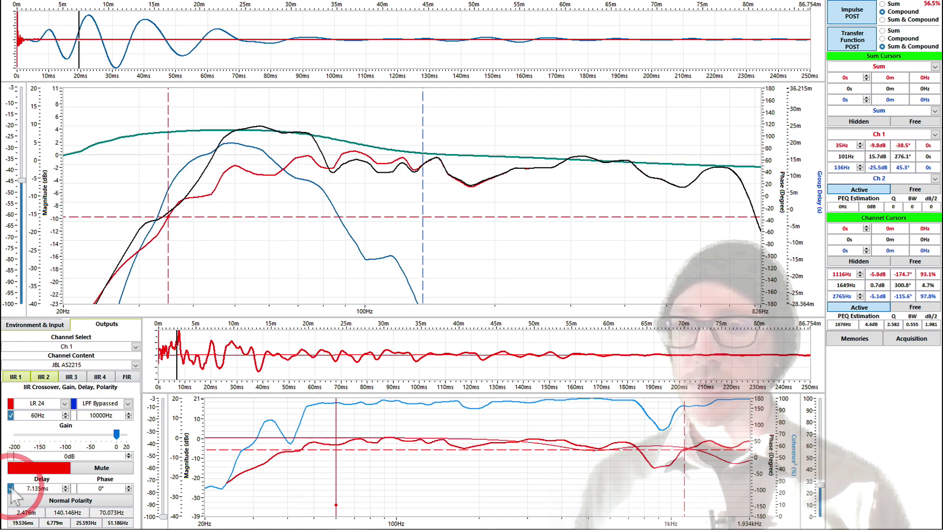
click(16, 378)
click(18, 416)
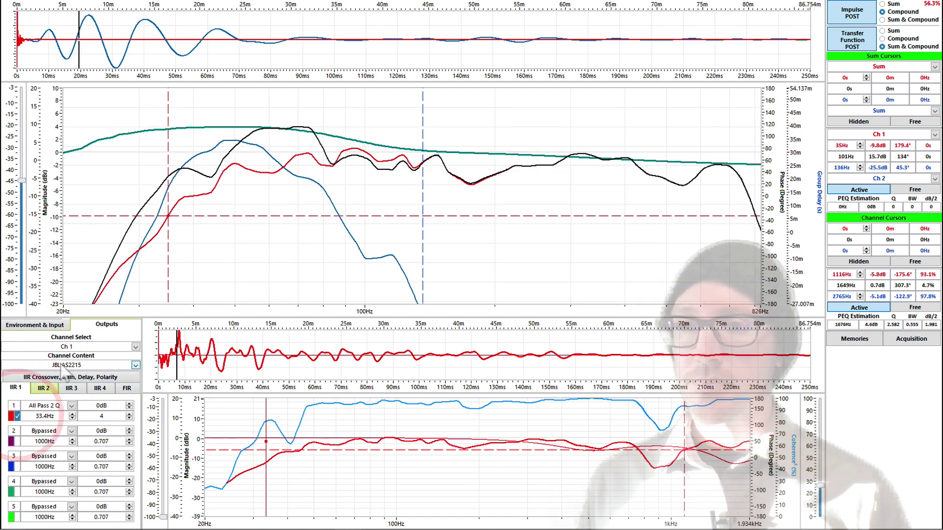
click(67, 377)
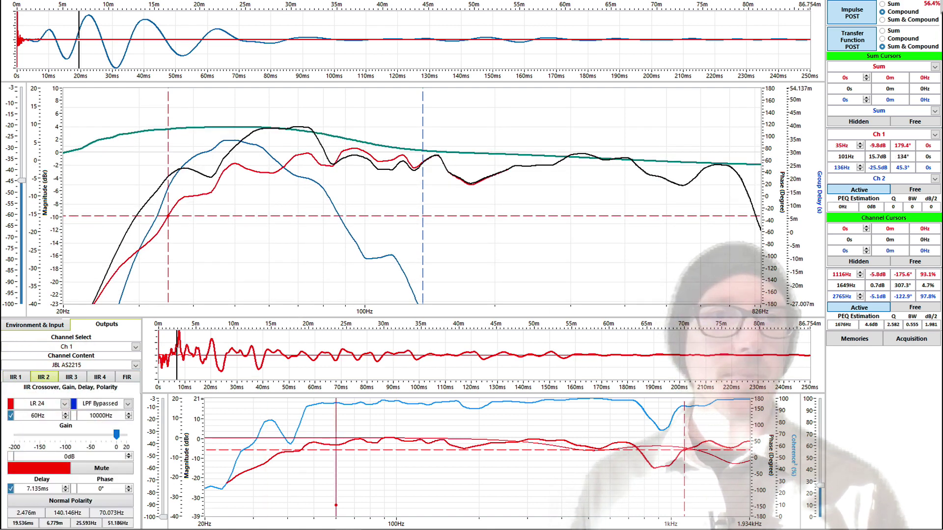
- Switch the transfer function plot to Compound traces only and display their phase
click(892, 39)
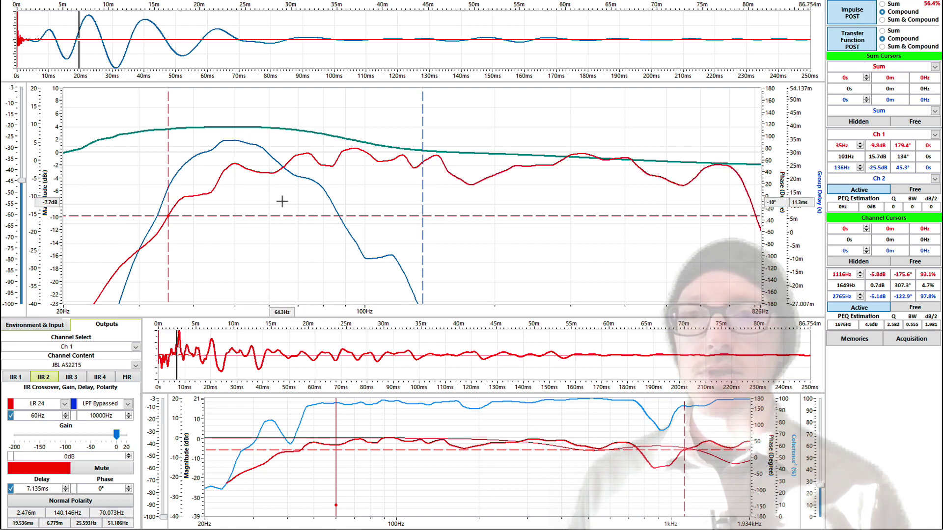
right_click(250, 159)
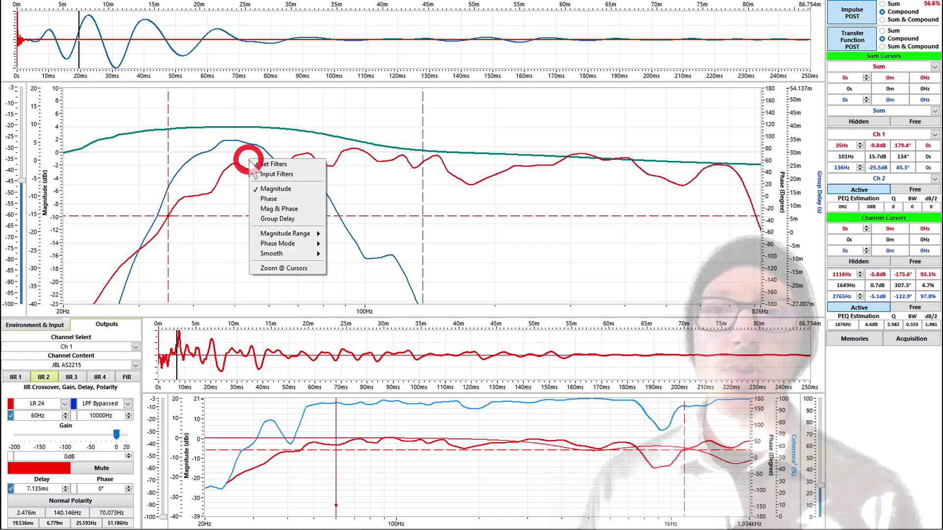
click(274, 198)
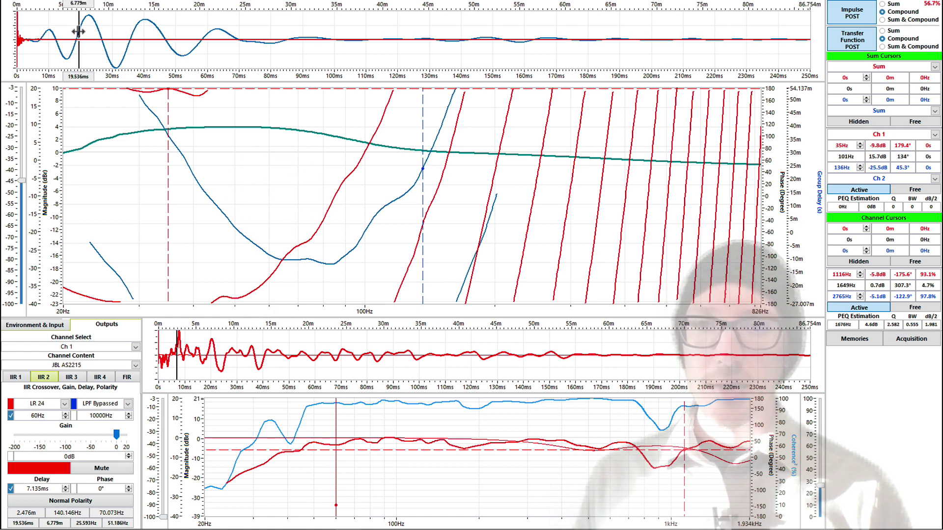
- Adjust the impulse response time cursor to about 20.2 ms
drag(72, 31, 84, 40)
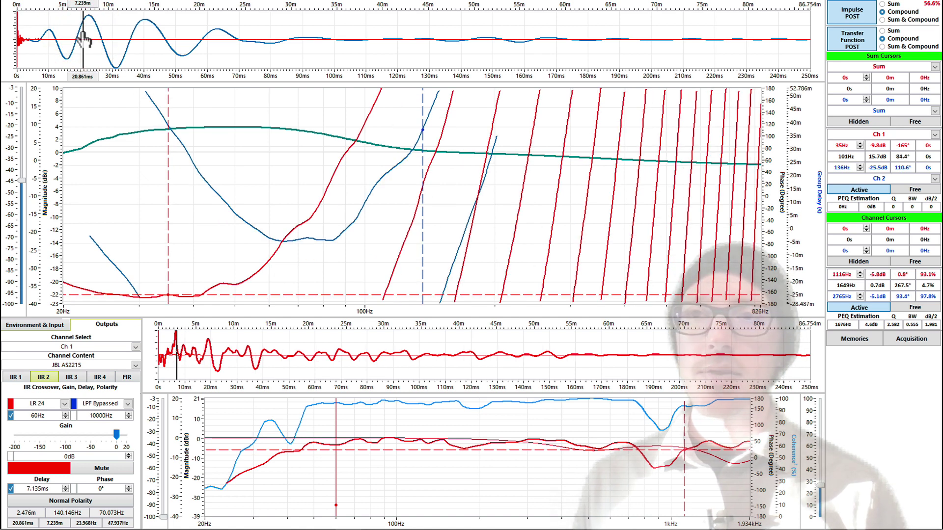
click(83, 38)
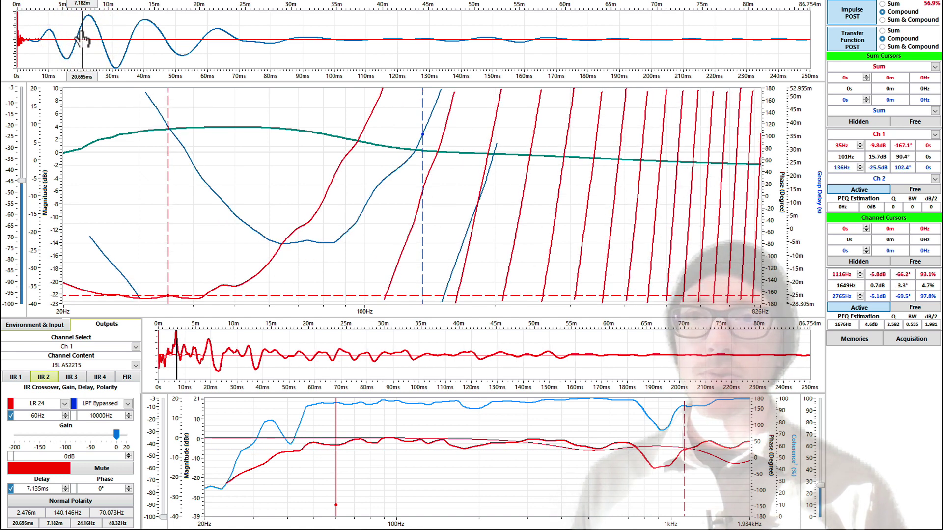
drag(83, 39, 81, 38)
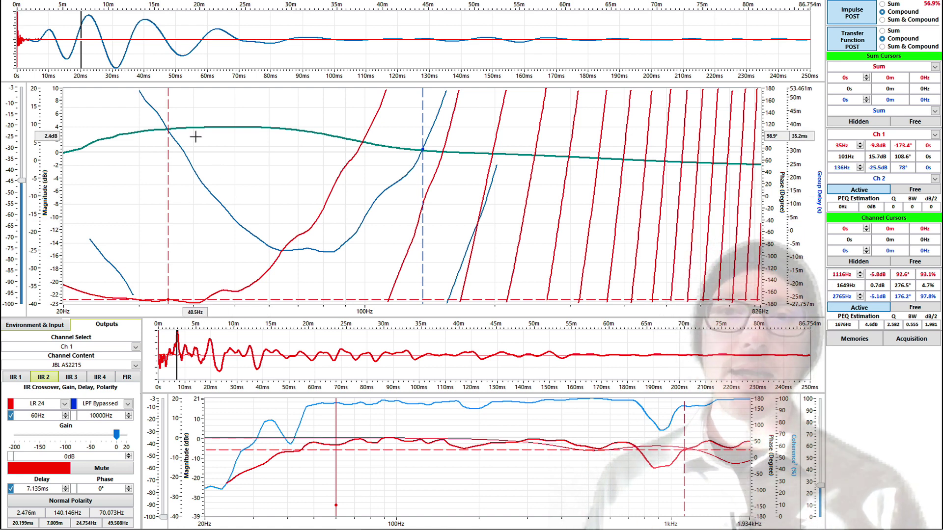
- Enable the Ch 1 high-pass filter at 60 Hz and change its type to LR 36
click(47, 403)
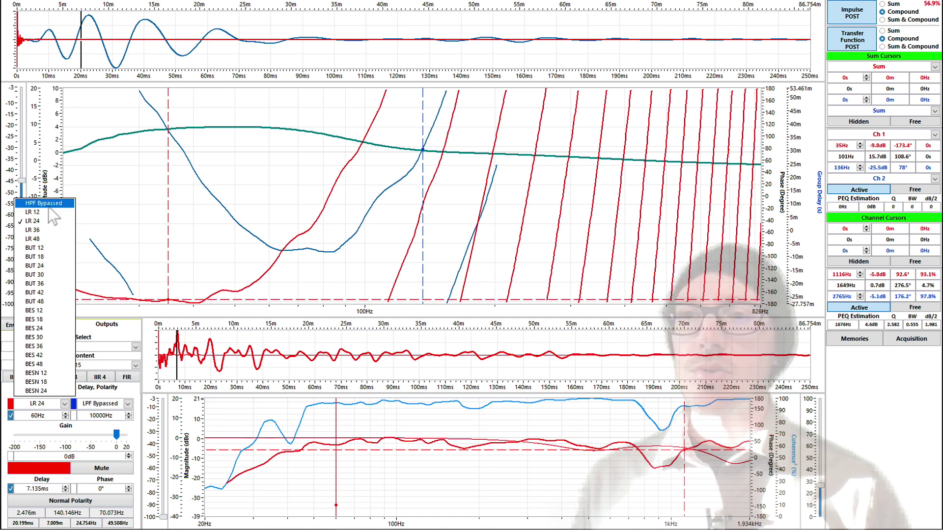
click(33, 221)
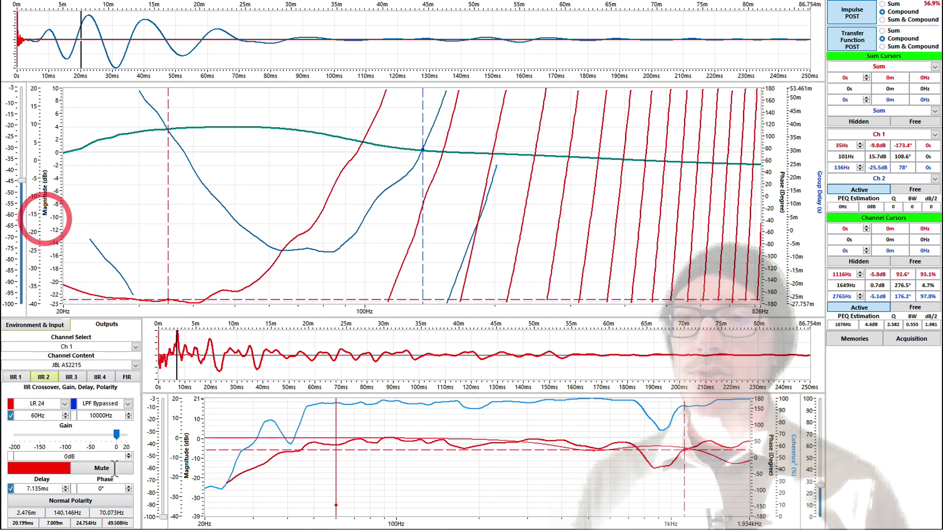
click(10, 415)
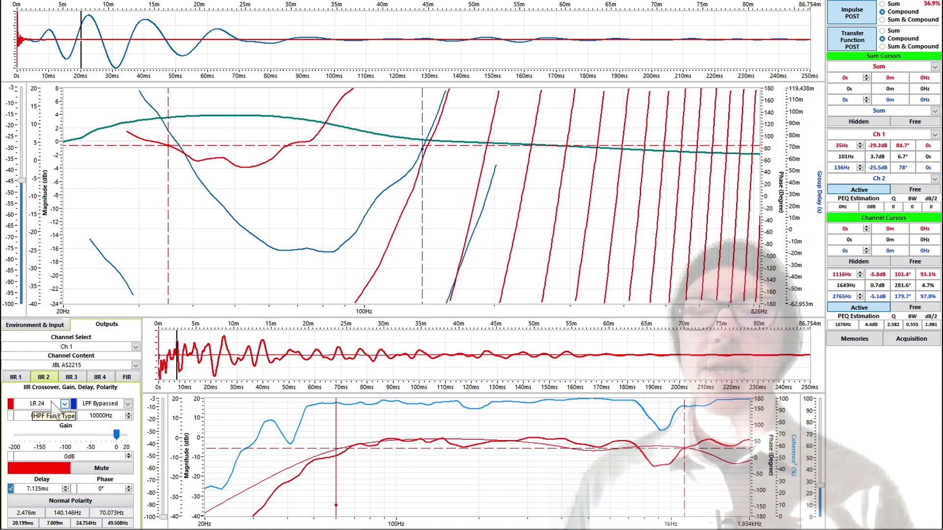
click(53, 403)
click(47, 235)
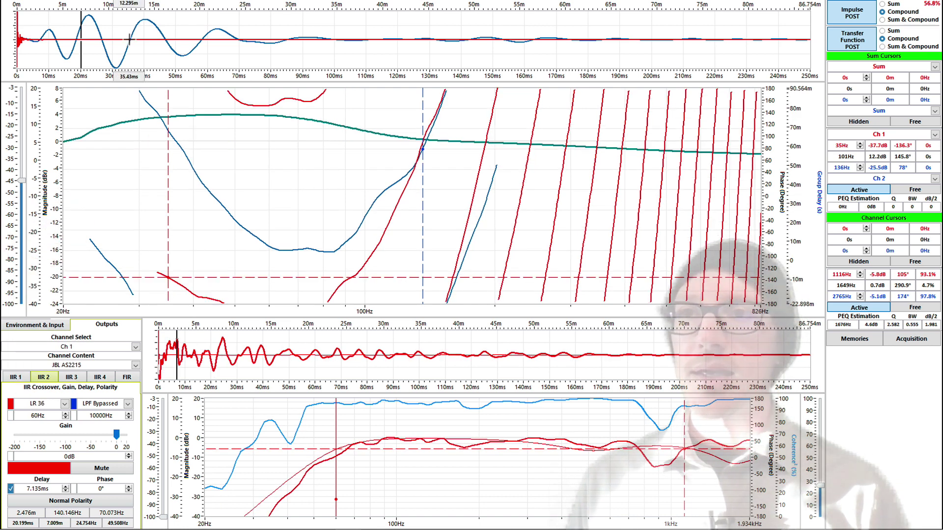
- Try several positions of the impulse response time cursor to align the phase traces, ending at about 8.3 ms
click(74, 39)
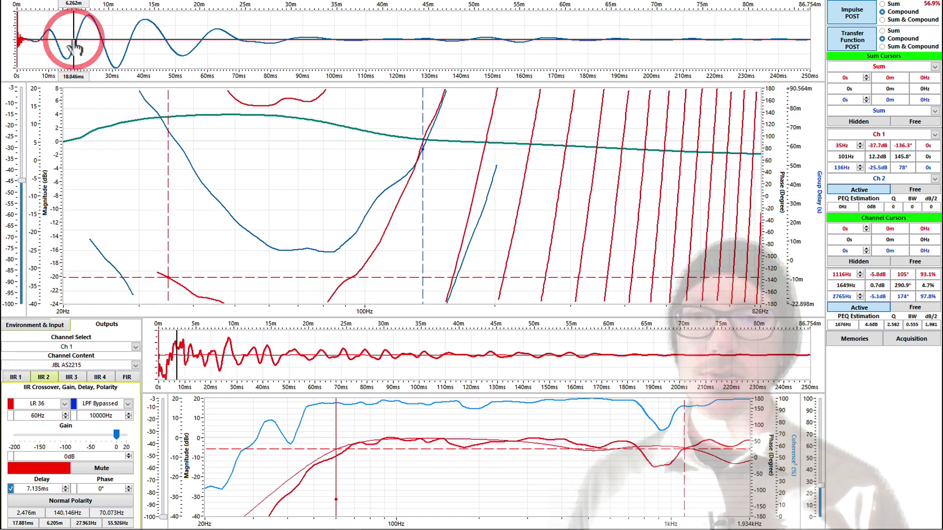
click(72, 39)
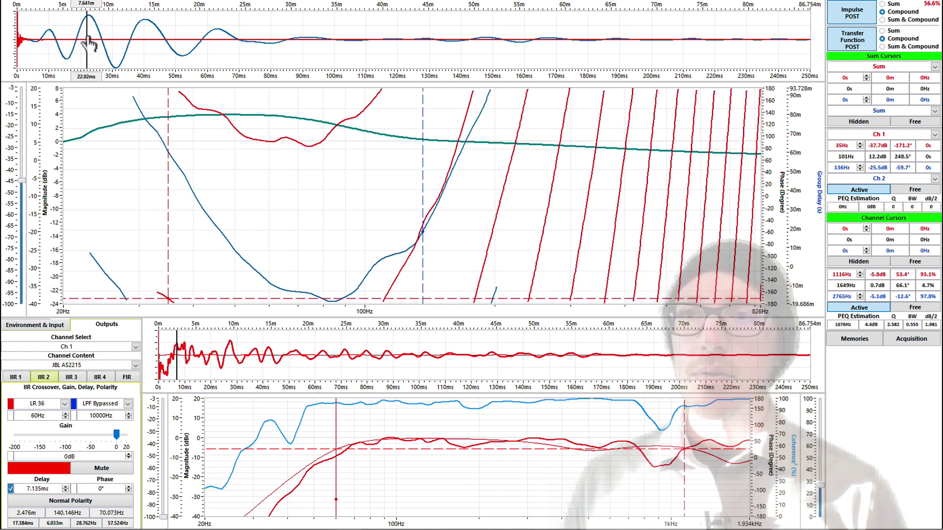
click(89, 39)
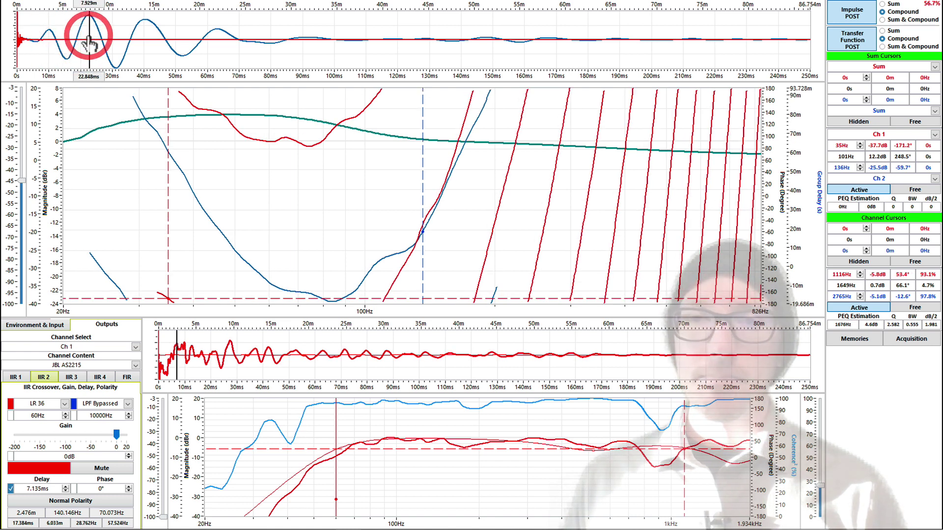
click(61, 39)
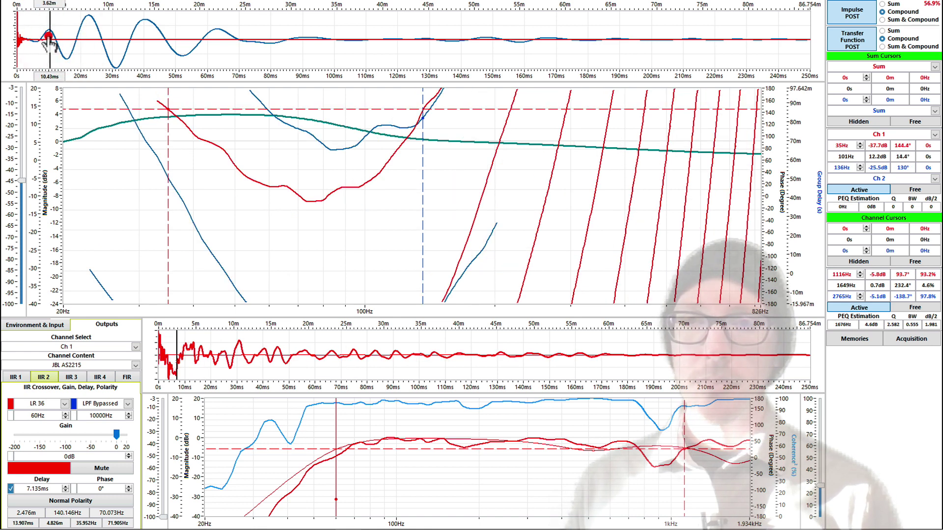
click(43, 39)
click(44, 39)
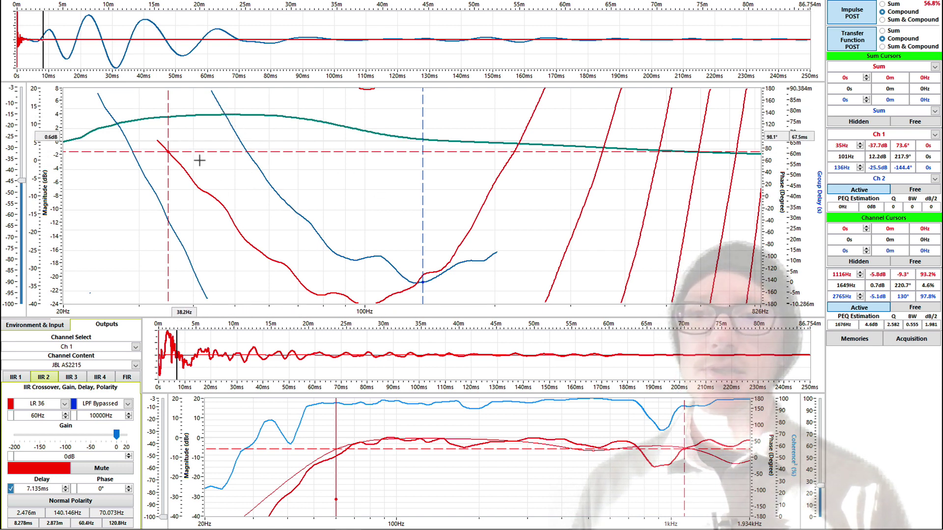
- Change the Ch 1 high-pass filter type to LR 48 and set the impulse response time cursor to about 20 ms
click(65, 404)
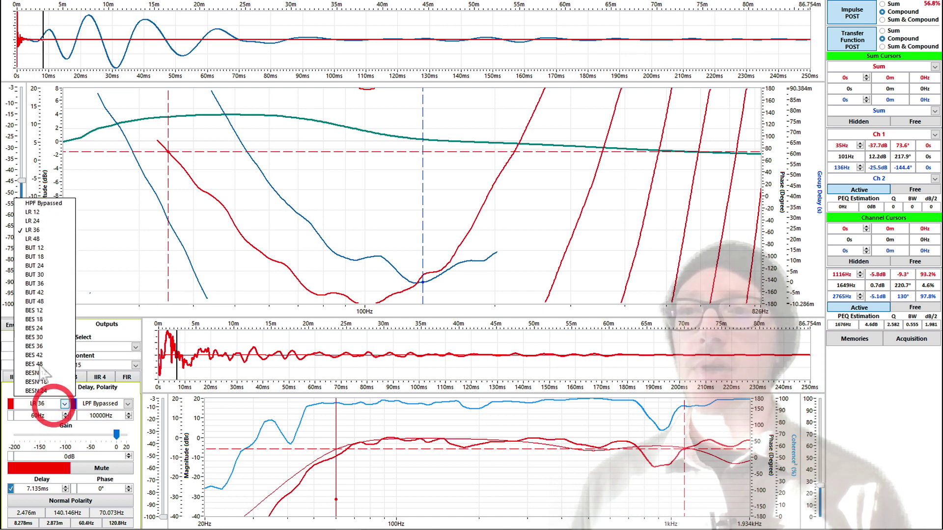
click(29, 231)
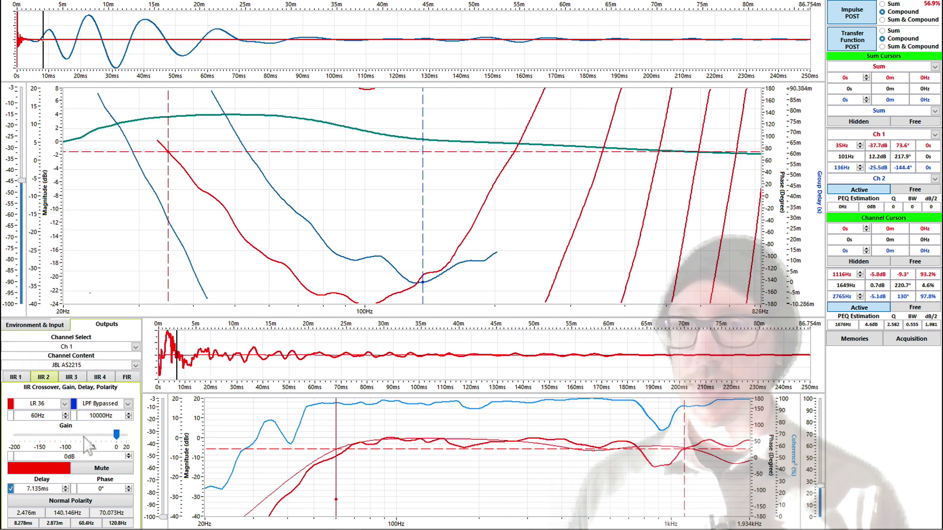
click(60, 404)
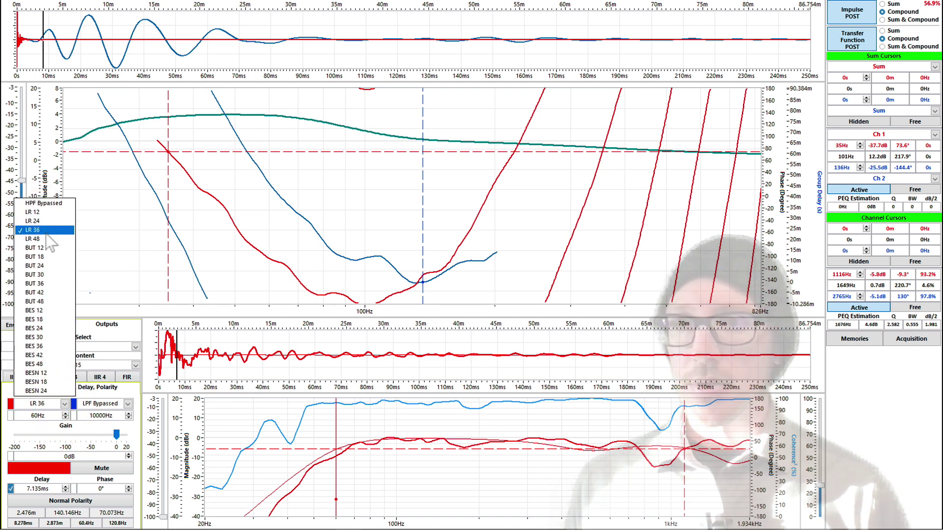
click(45, 238)
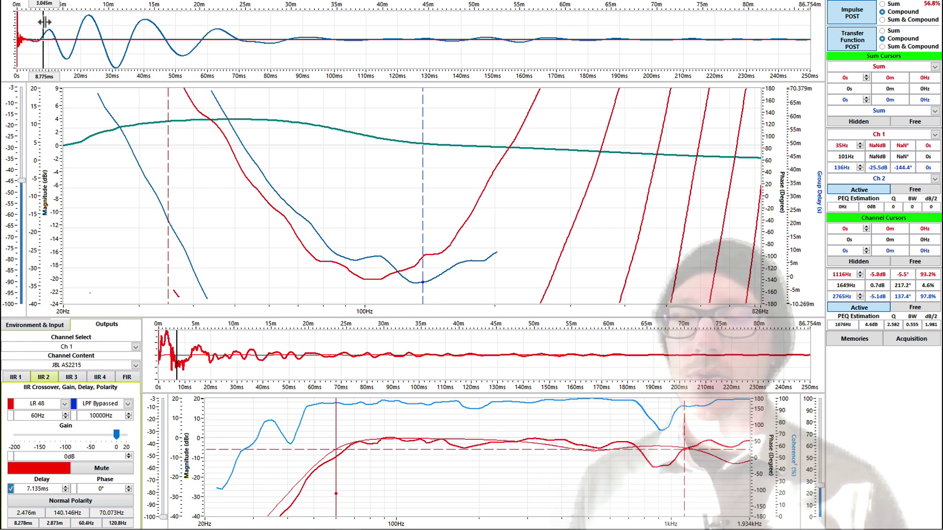
drag(60, 21, 81, 24)
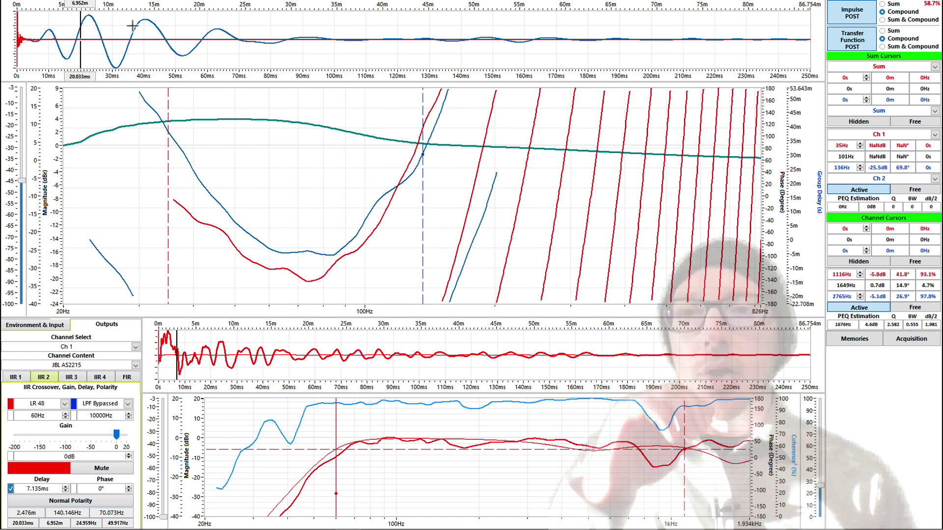
- Switch the transfer function plot to magnitude and set the Ch 1 gain to 24 dB
right_click(289, 165)
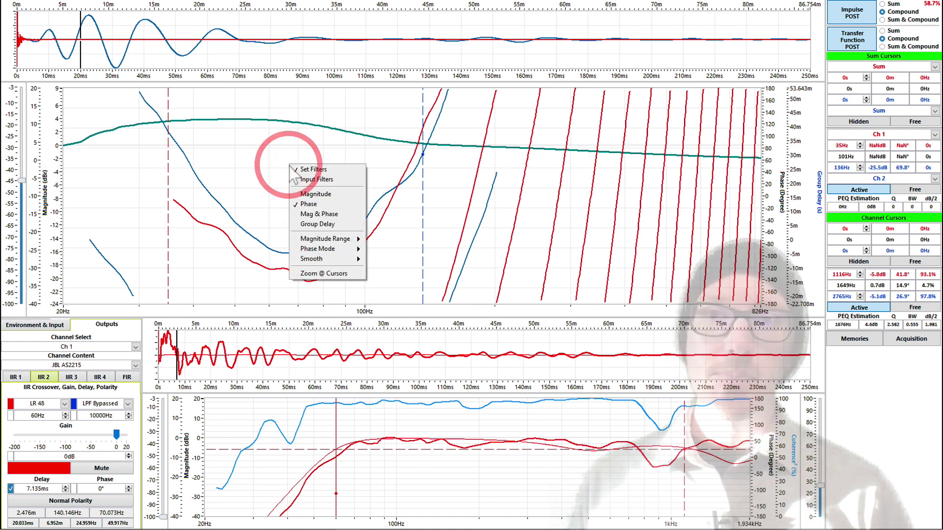
click(305, 192)
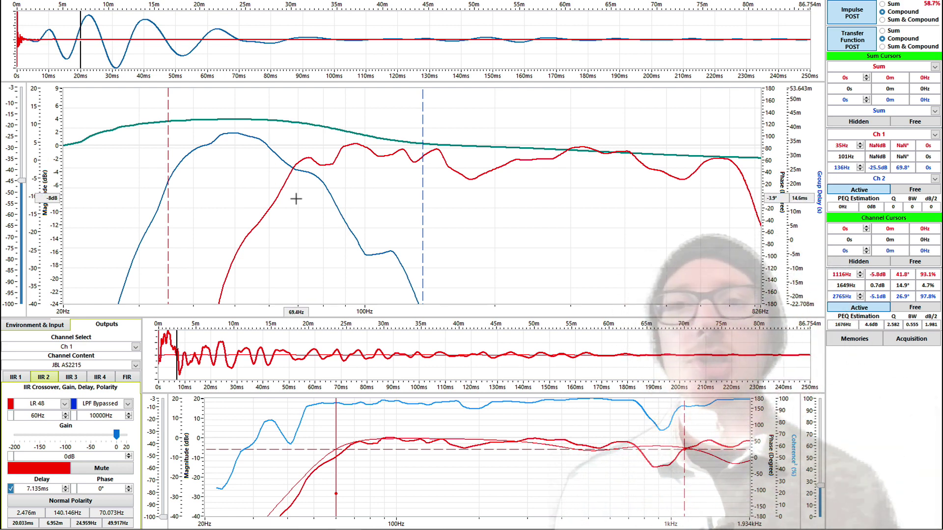
right_click(273, 180)
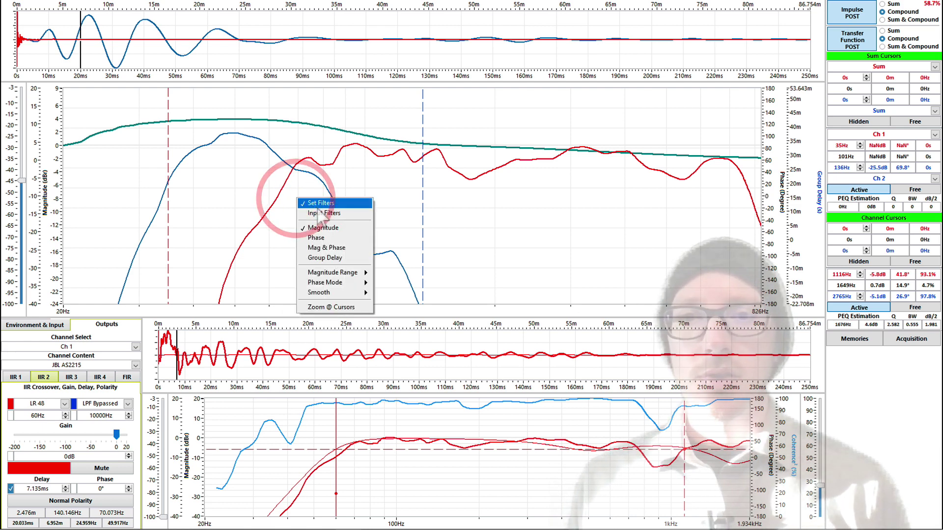
click(247, 207)
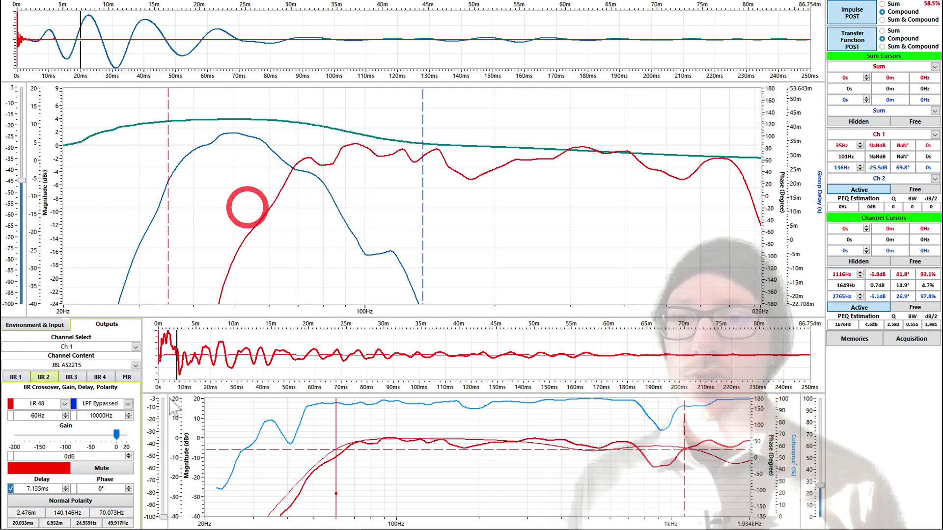
double_click(79, 455)
text(24)
key(Return)
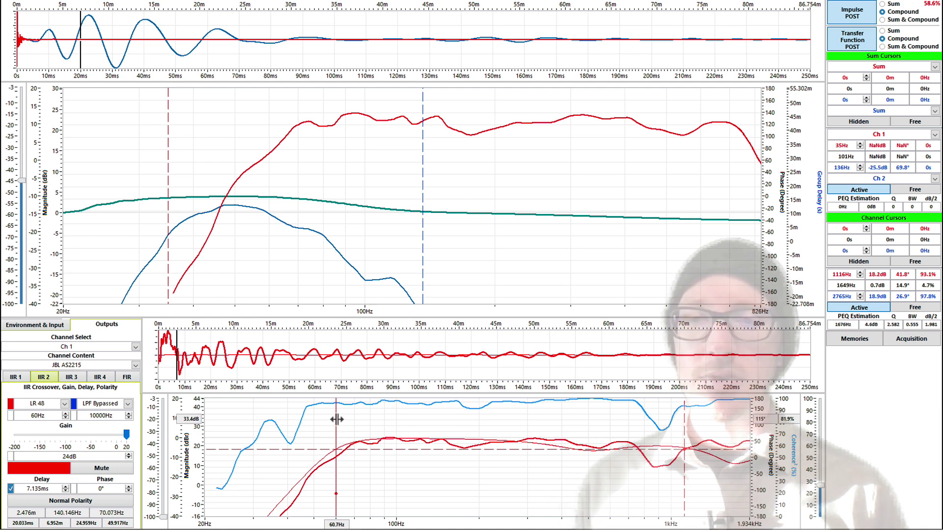
- Set the Ch 1 high-pass filter frequency to 46 Hz
drag(336, 420, 305, 423)
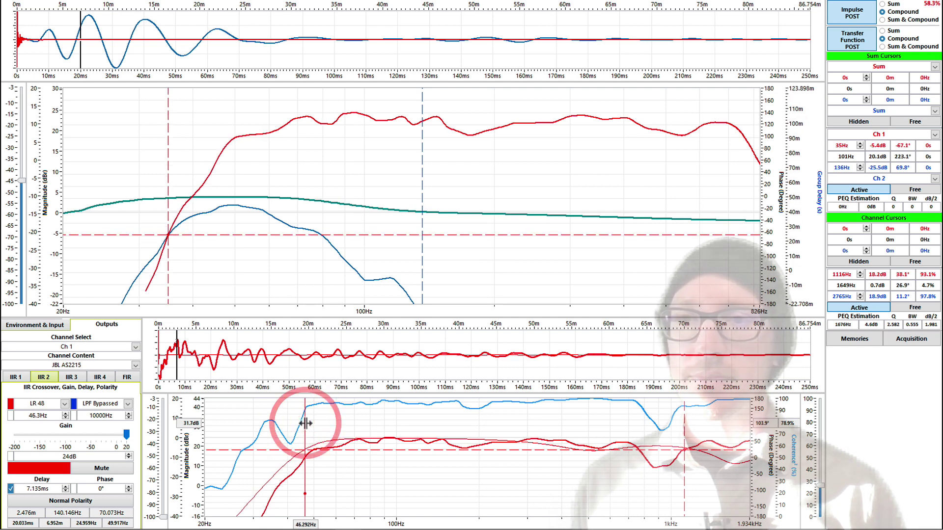
click(53, 416)
text(46)
key(Return)
- Set the Ch 1 gain to 0 dB and display the phase in the transfer function plot
click(89, 455)
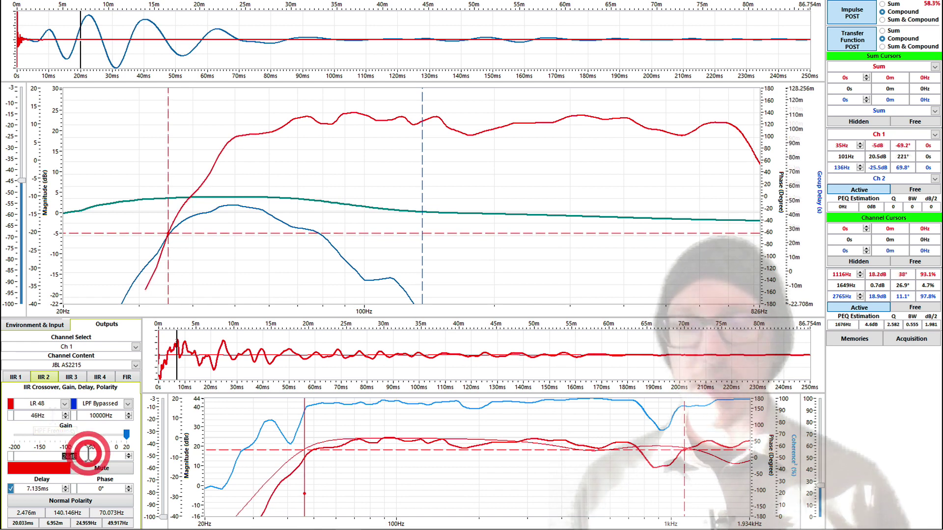
text(0)
key(Return)
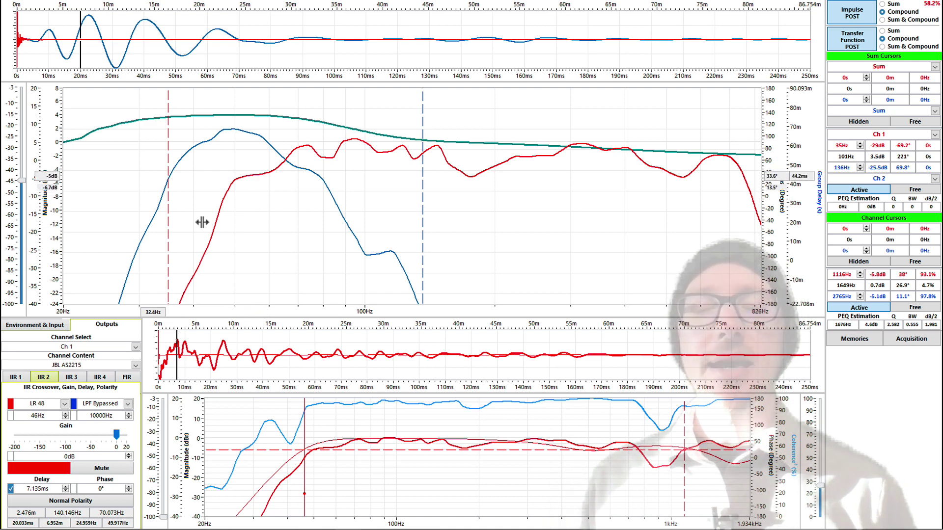
right_click(244, 181)
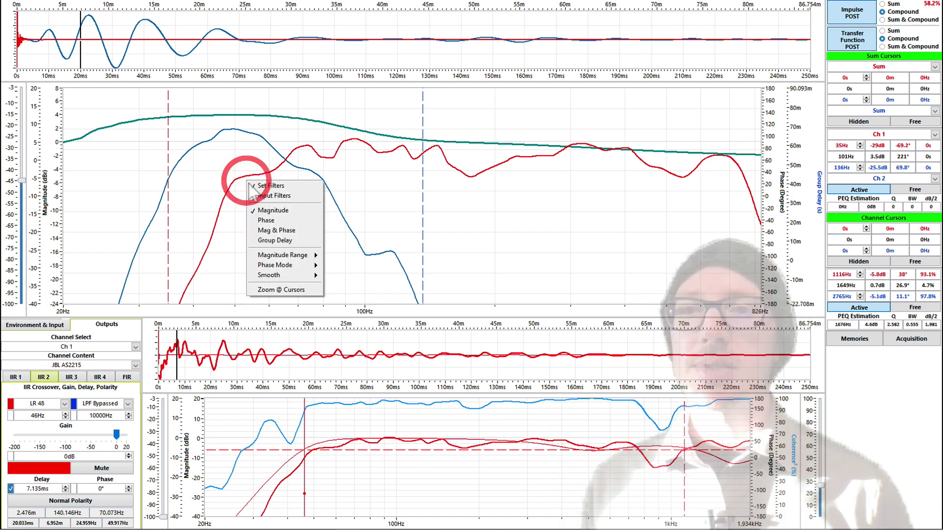
click(274, 219)
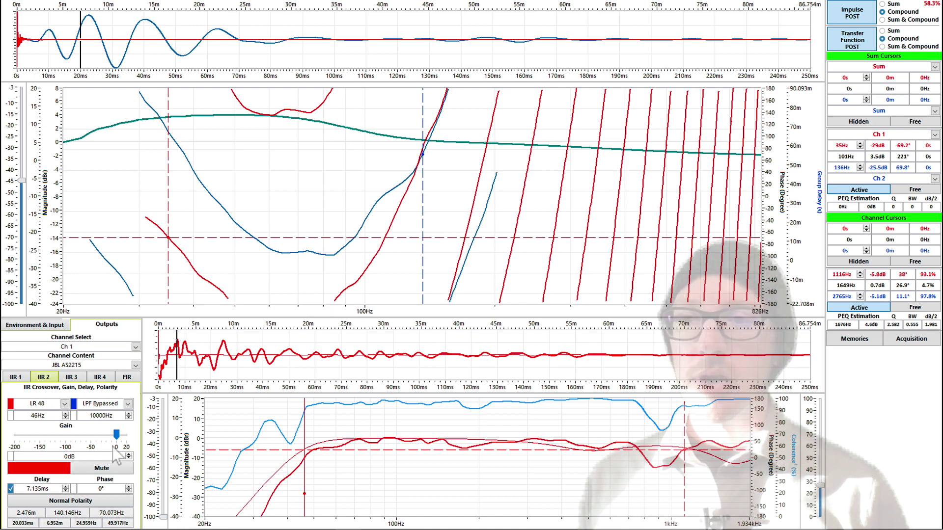
- Invert the Ch 1 polarity and move the impulse response time cursor to about 17.9 ms
click(86, 503)
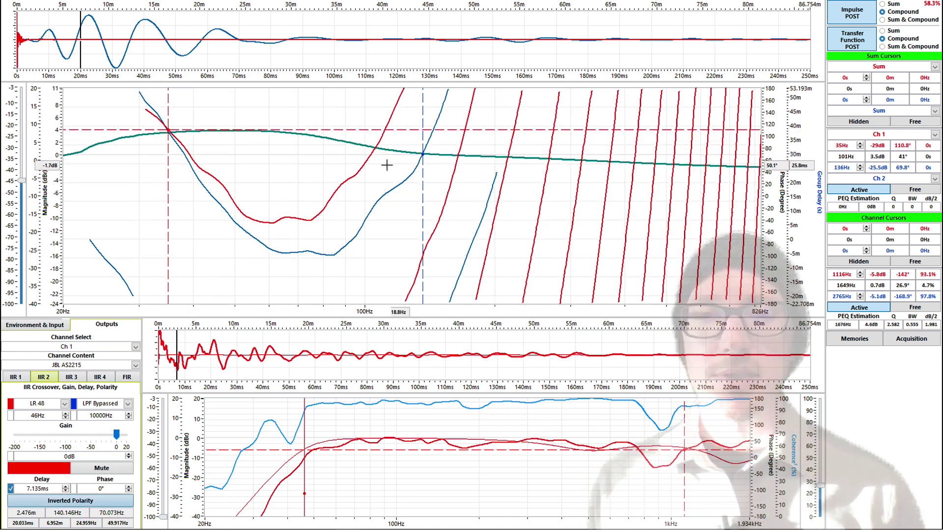
click(74, 33)
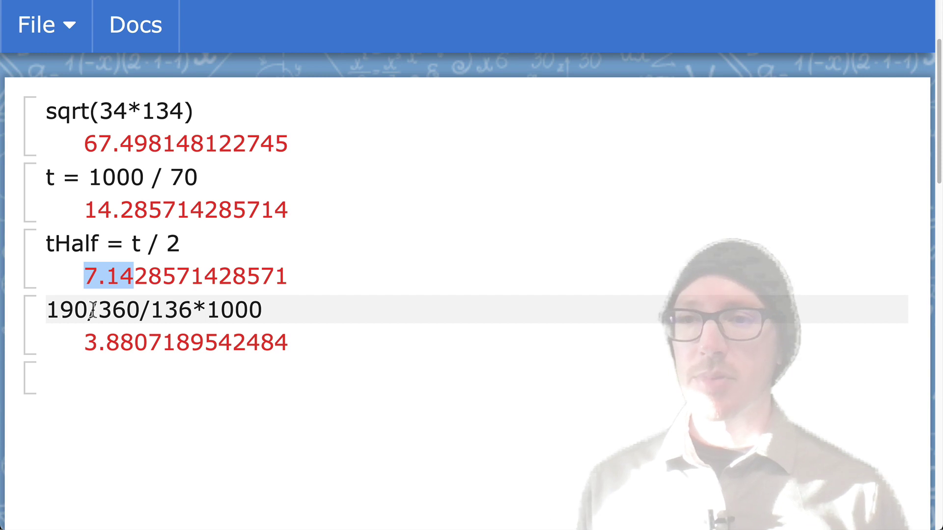
- In the web calculator, edit the last expression to 180 / 360 / 136 * 1000 and evaluate it
click(79, 311)
key(BackSpace)
text(80)
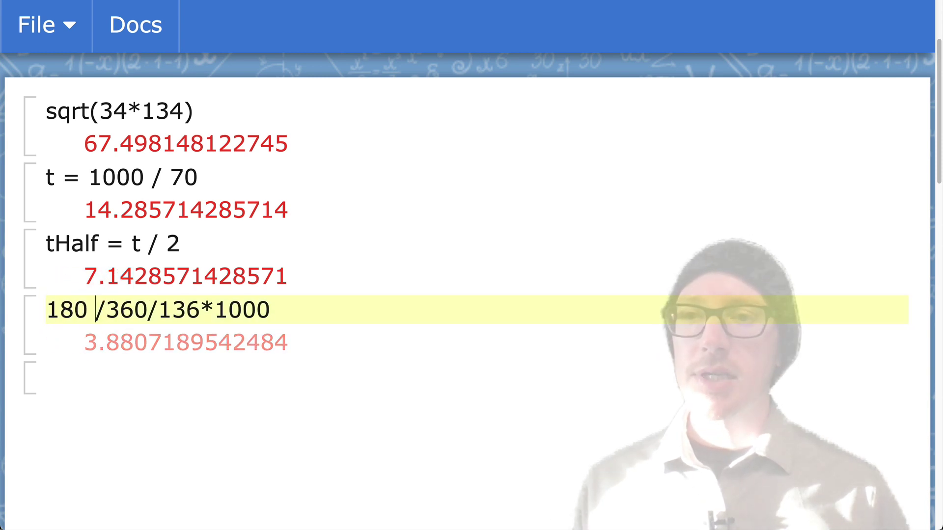
key(Right)
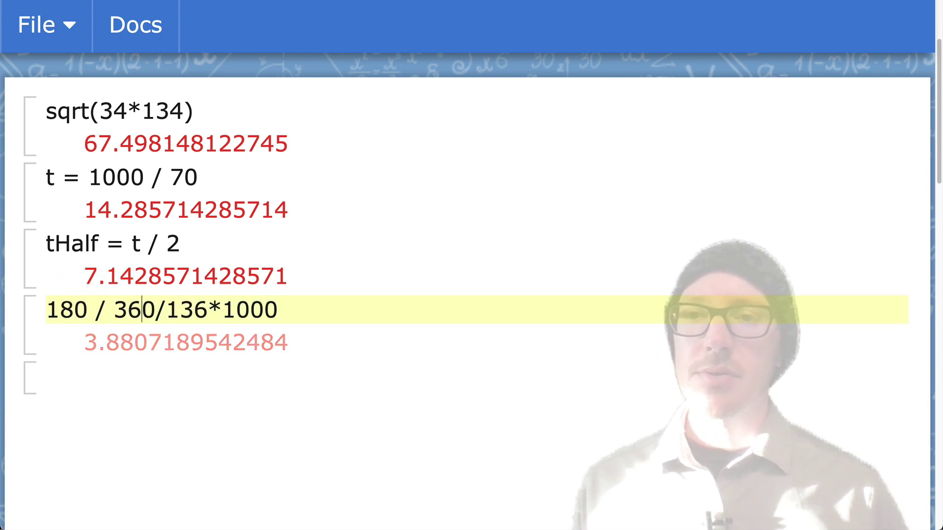
key(Right)
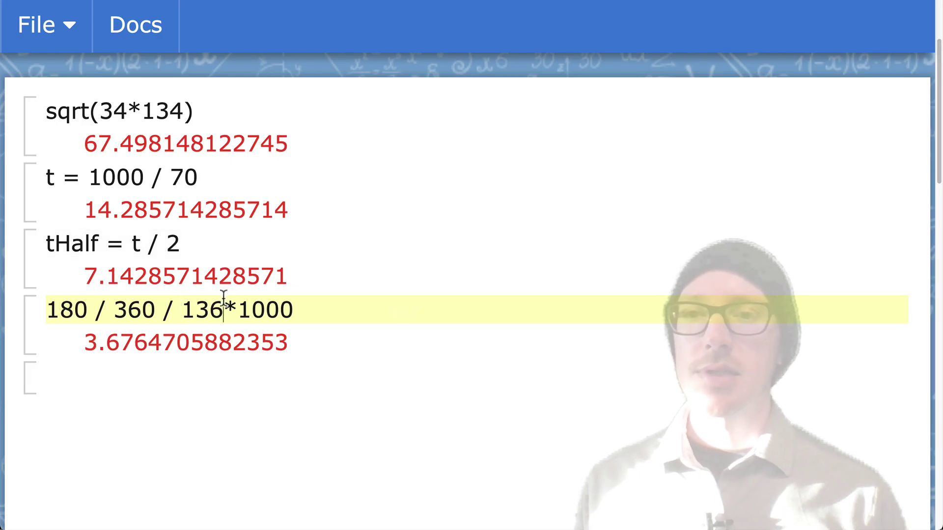
click(249, 309)
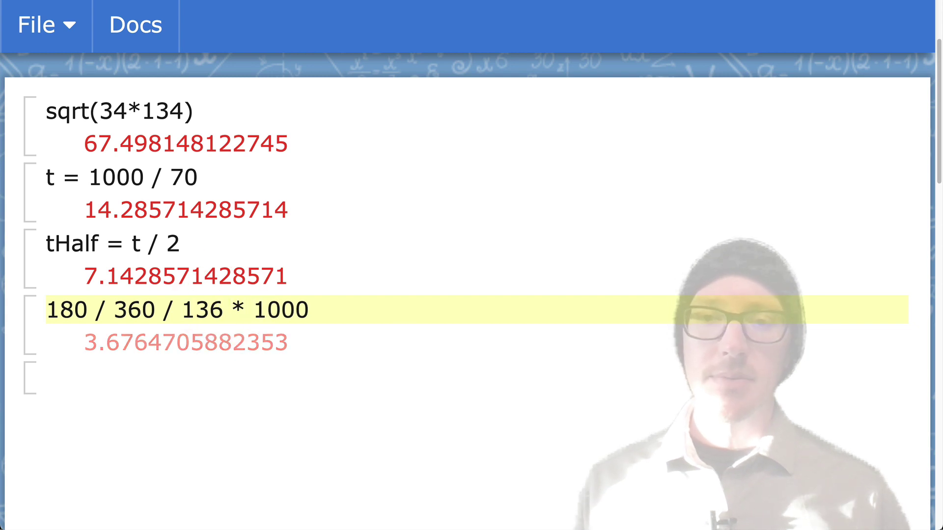
key(Return)
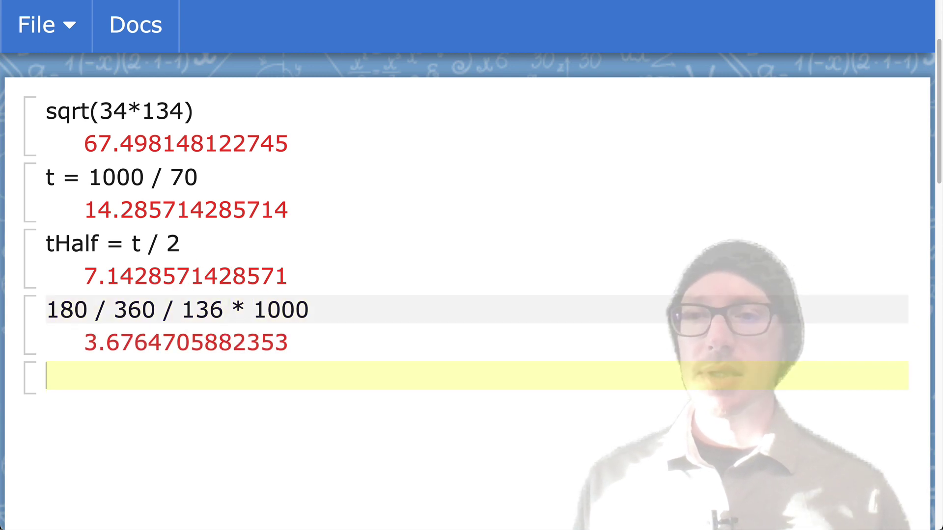
- Return to the Ch 1 crossover settings and set the delay to 3.67 ms
click(97, 336)
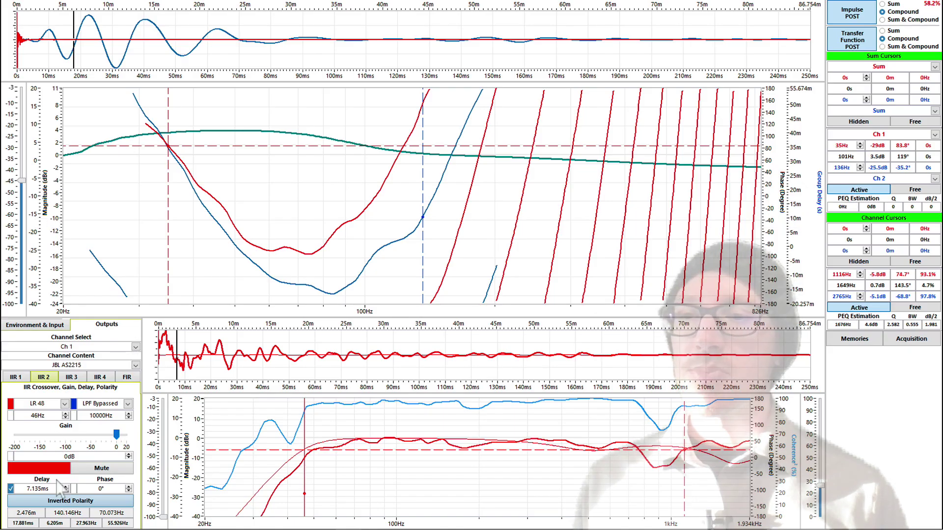
double_click(47, 487)
text(3.67)
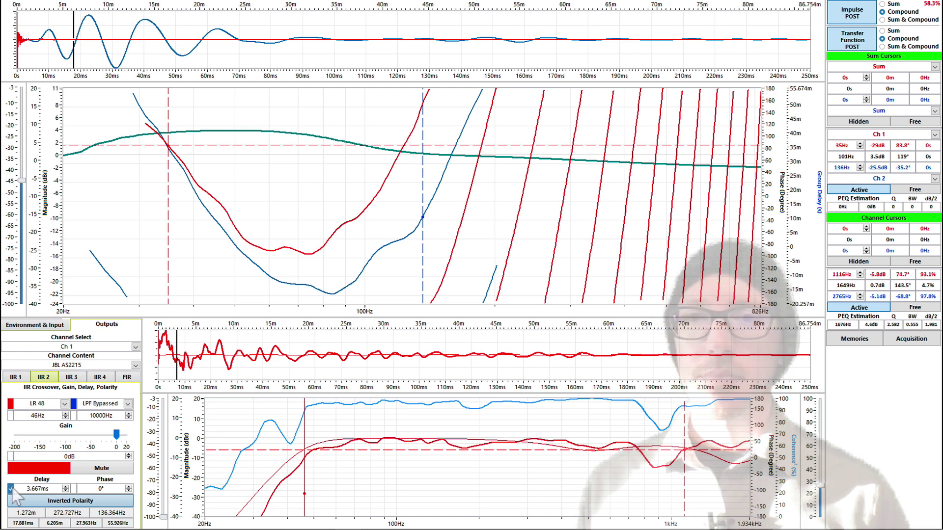
- Mark the gap between the Ch 1 and Ch 2 phase traces at the 136 Hz cursor with an arrow, and close the annotation overlay
key(ctrl+shift+d)
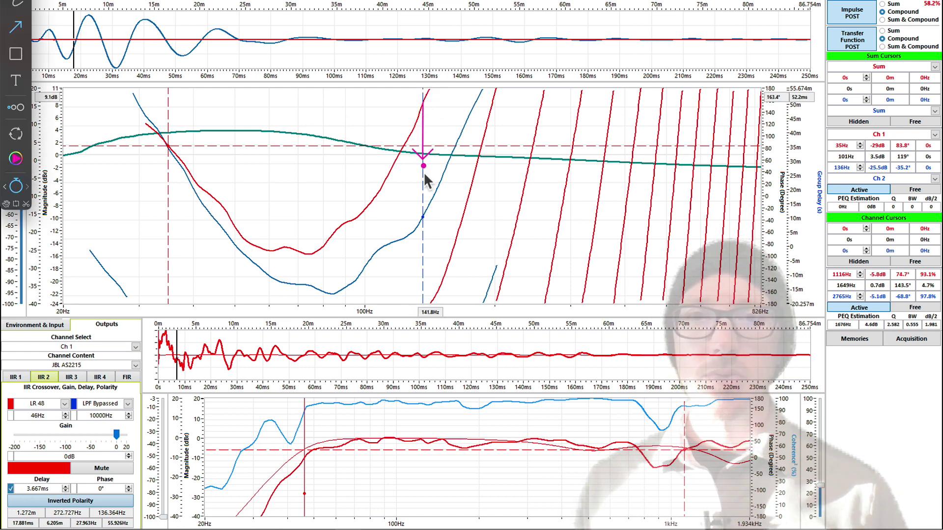
drag(425, 175, 424, 217)
key(ctrl+shift+d)
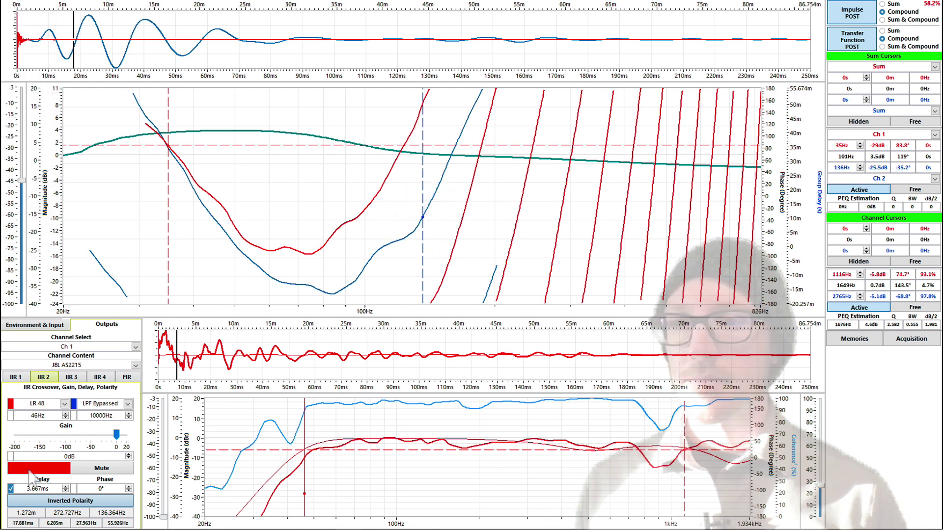
- Re-enable the Ch 1 delay, mark the remaining low-frequency offset from the Ch 1 to the Ch 2 phase trace with arrows, and close the annotation overlay
click(11, 489)
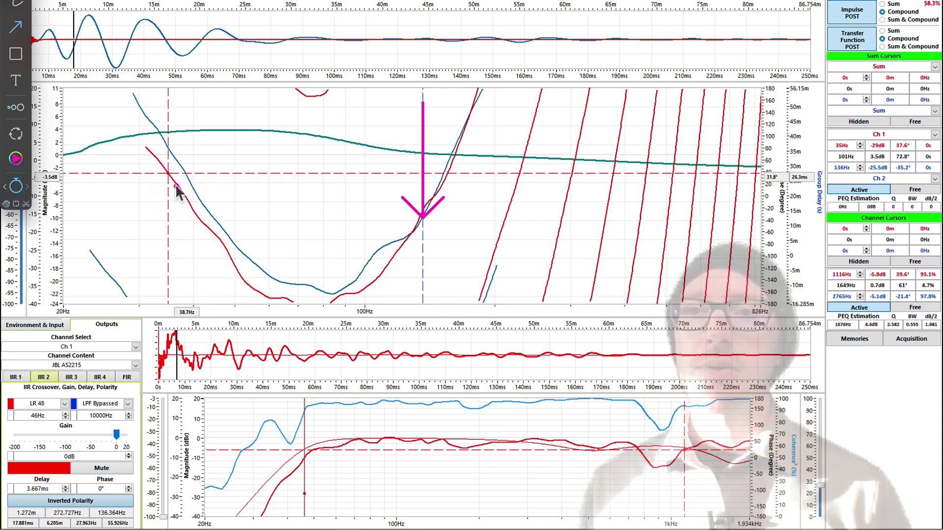
drag(195, 174, 225, 185)
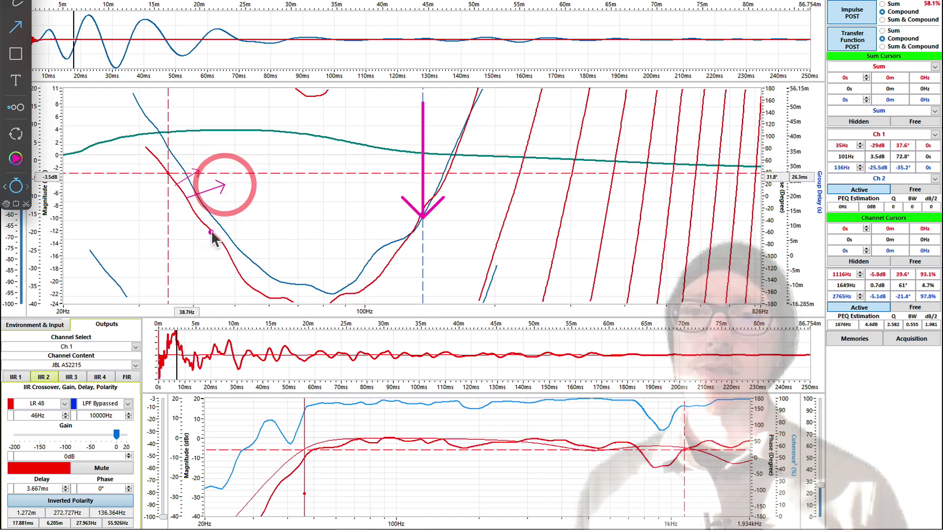
drag(214, 231, 248, 210)
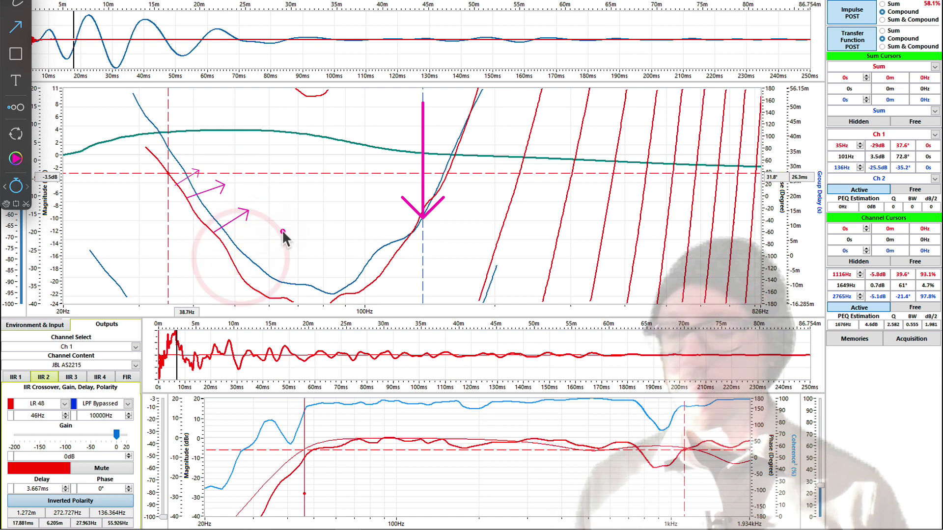
key(Escape)
- Activate the second-order all-pass filter in the first IIR bank of Ch 1 and set its frequency to 25 Hz
click(15, 377)
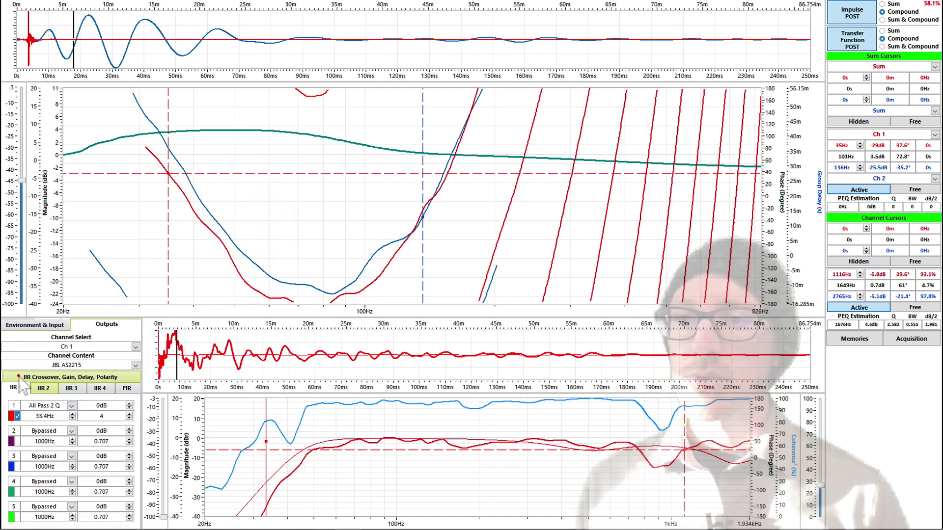
click(17, 416)
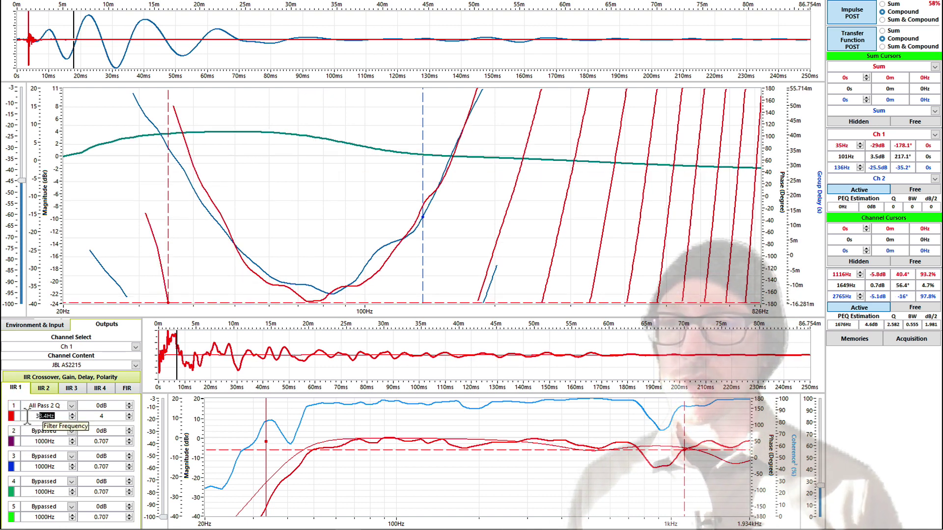
text(25)
key(Return)
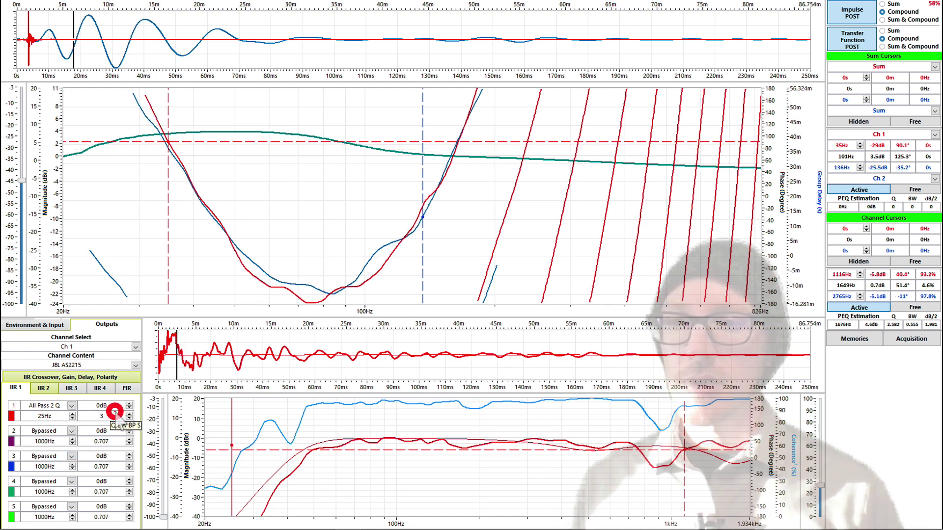
- Set the Ch 1 all-pass filter's Q to 2 and its frequency to 22 Hz
click(115, 415)
text(2)
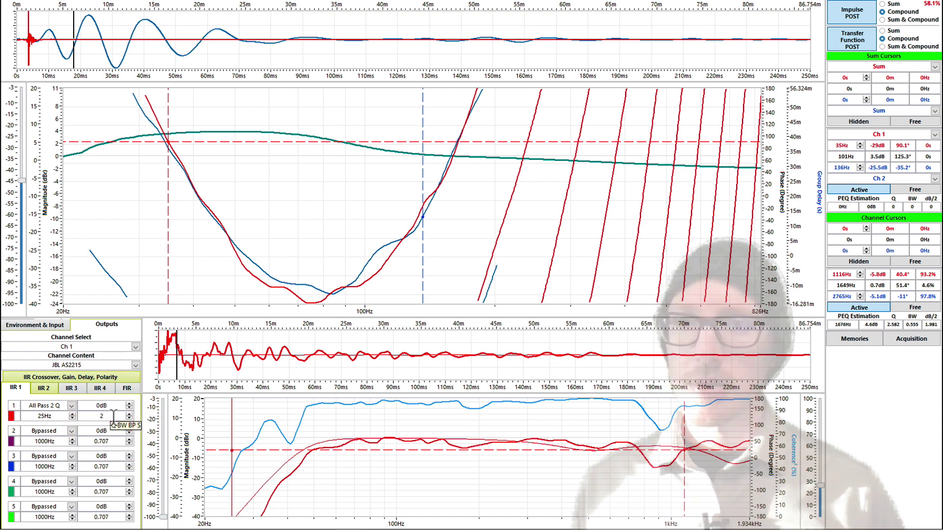
click(58, 416)
text(22)
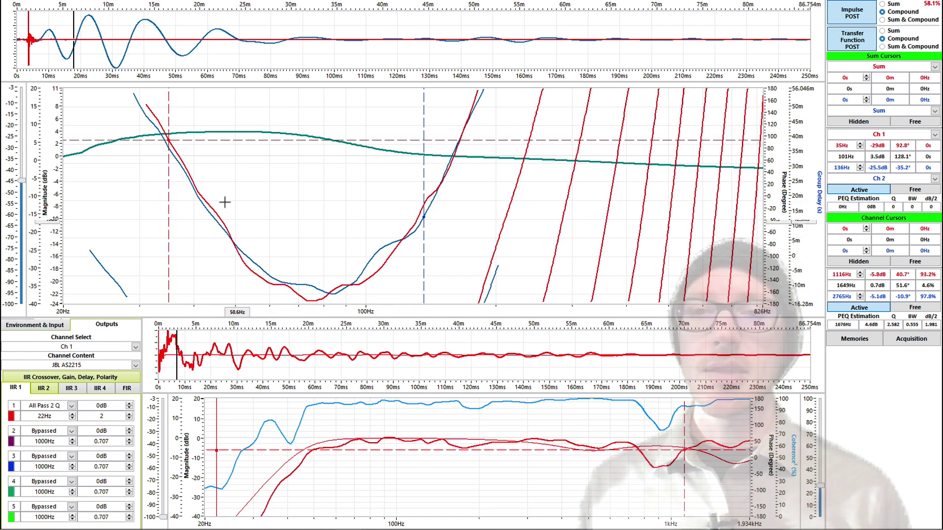
- Switch the main transfer function plot to magnitude and display the sum together with the compound channel traces
right_click(264, 185)
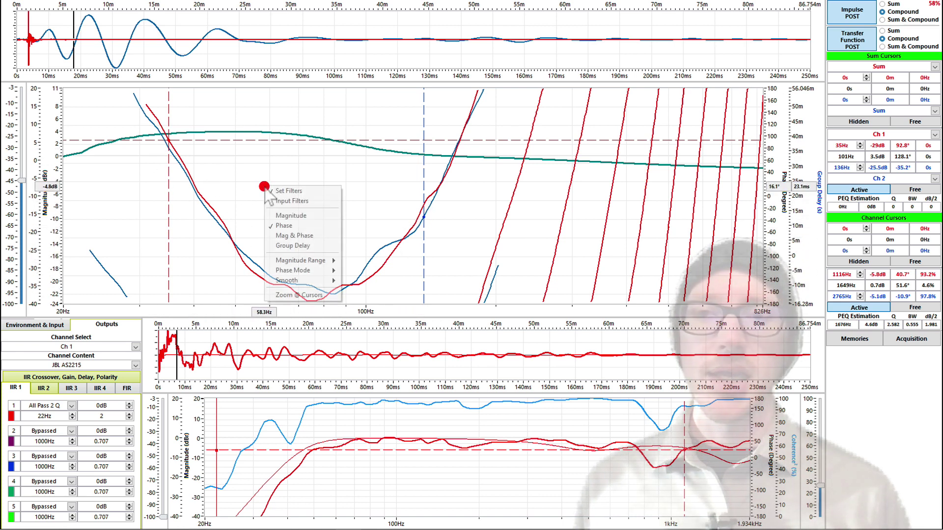
click(294, 217)
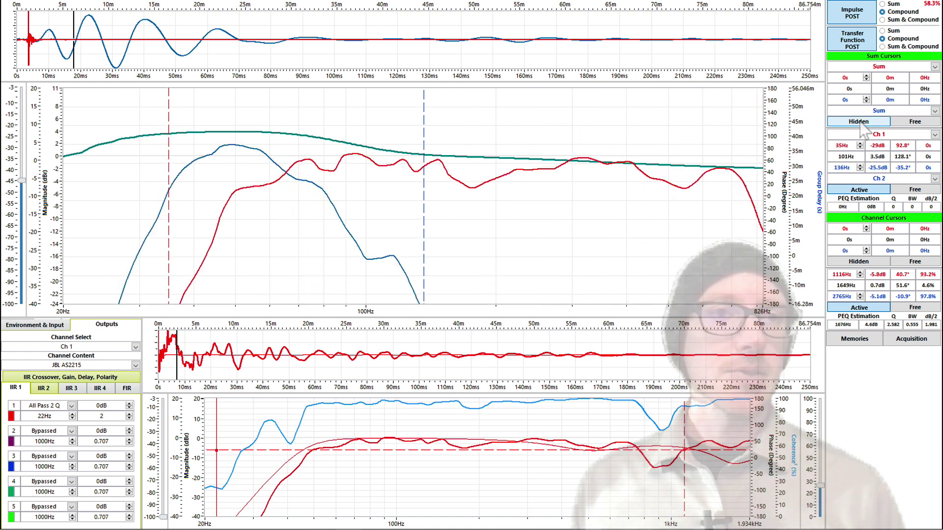
click(882, 47)
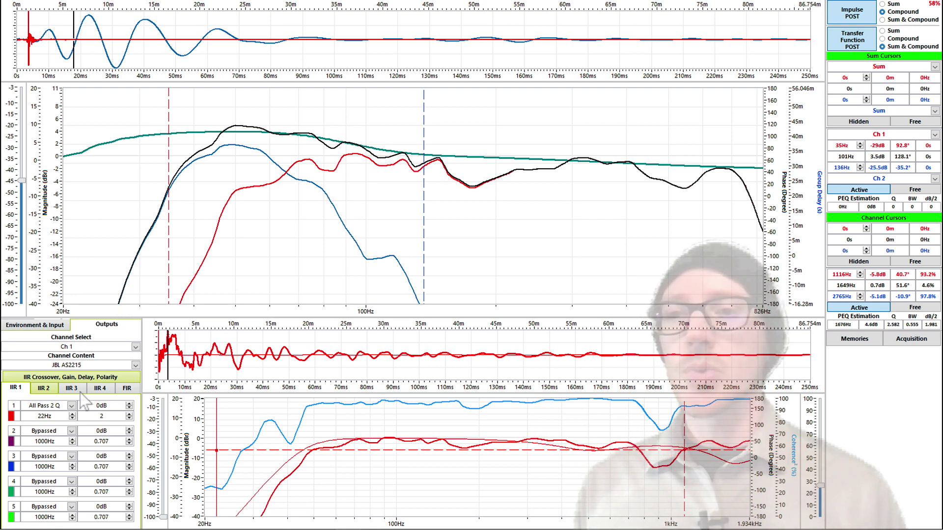
- Try a BUT 48 high-pass filter in the Ch 1 crossover settings, and restore LR 48
click(44, 387)
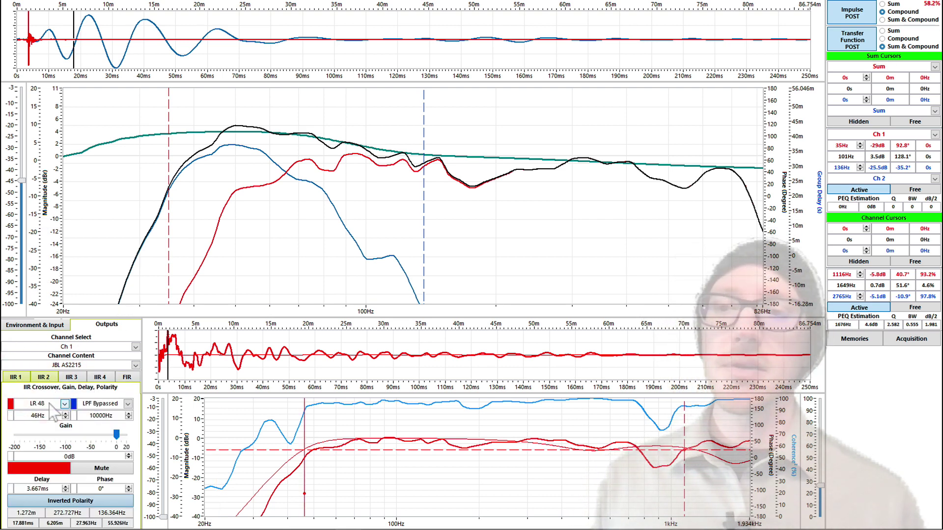
click(49, 404)
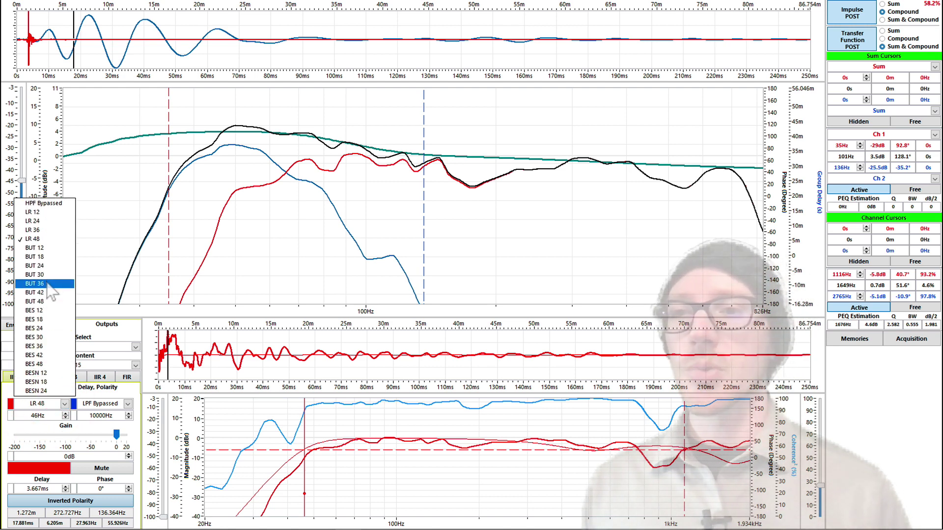
click(48, 302)
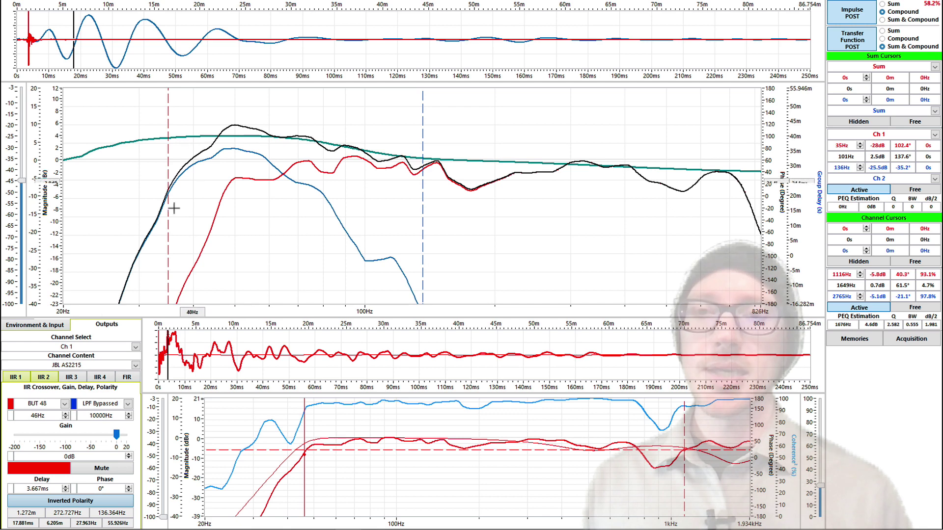
click(45, 407)
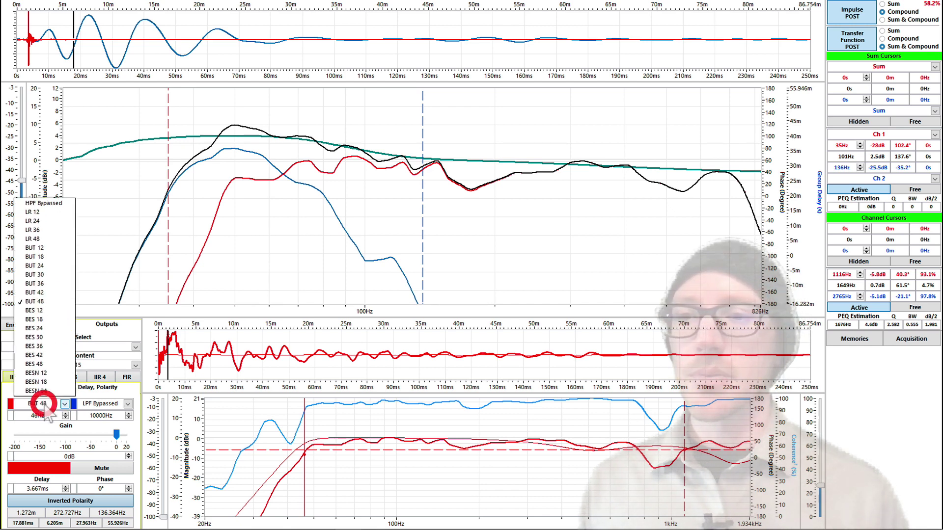
click(40, 239)
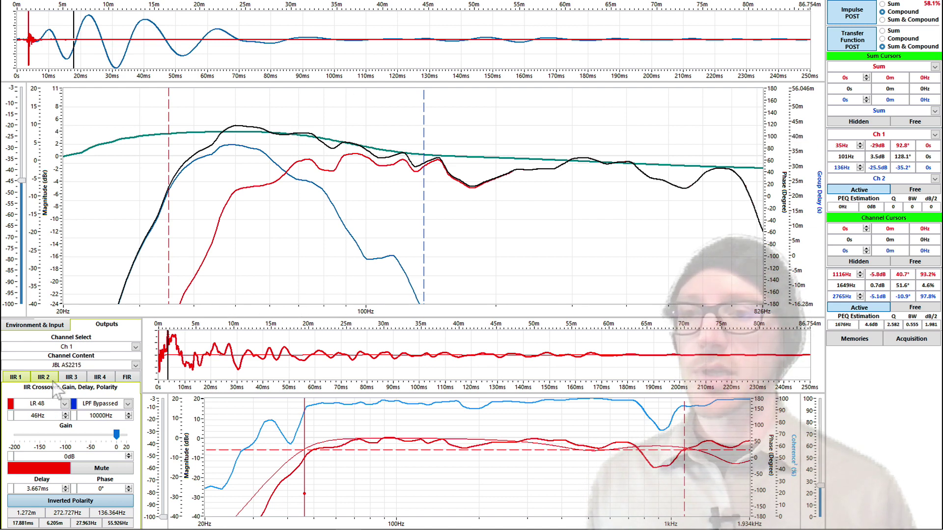
- Select Ch 2 and set its output gain to -17 dB
click(88, 346)
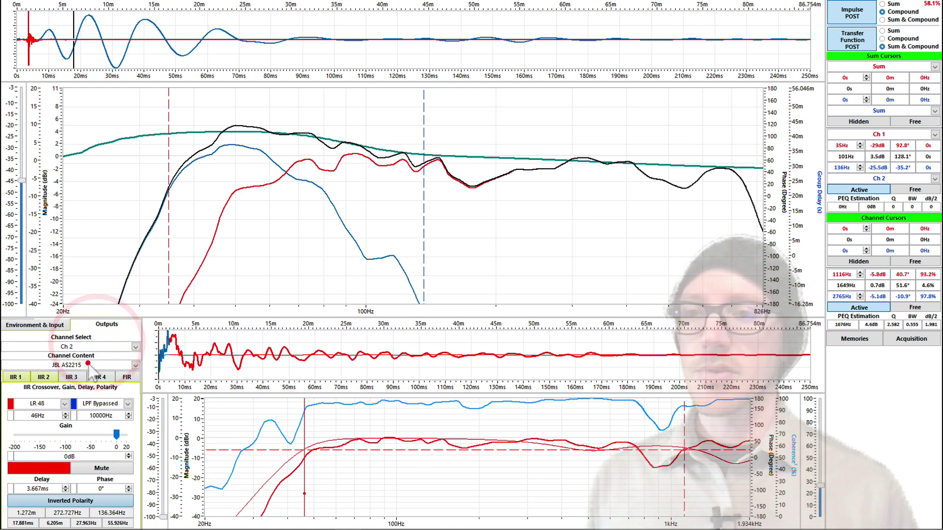
click(89, 363)
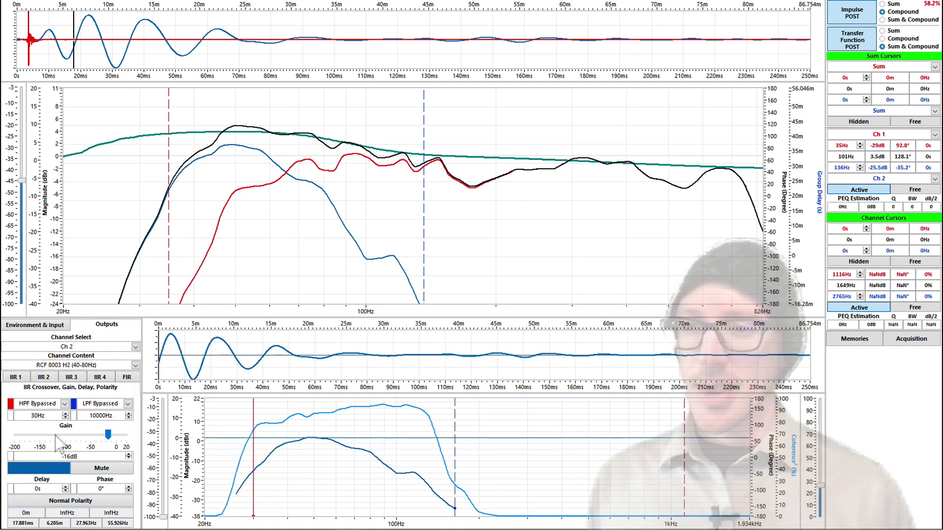
drag(86, 458, 39, 457)
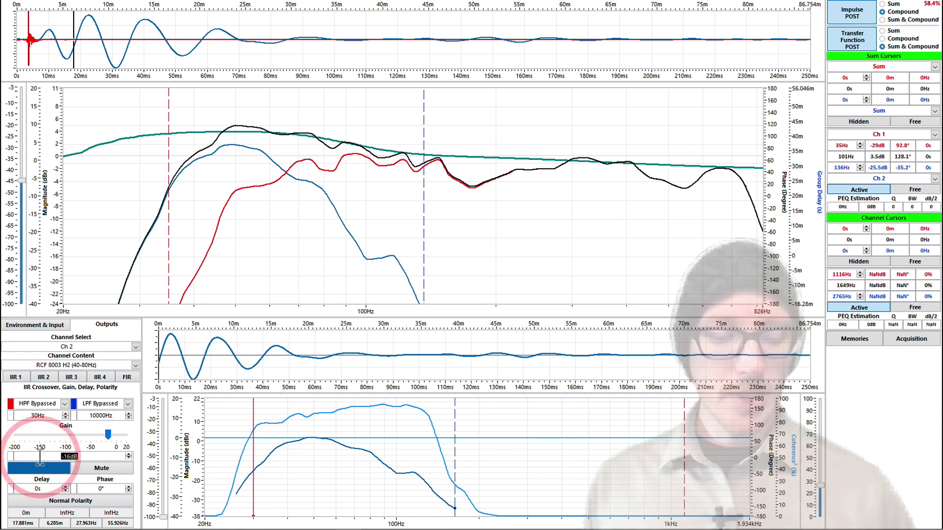
key(BackSpace)
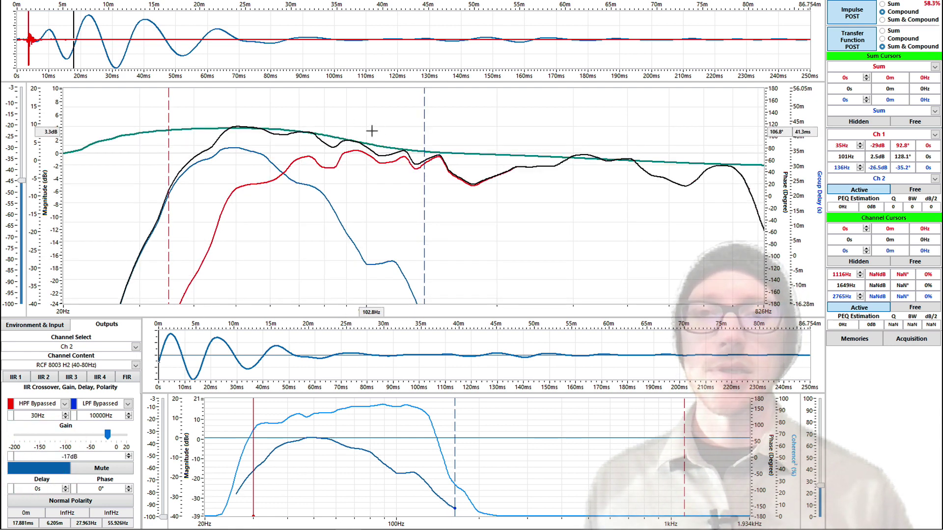
- Open the memories and compare the current sum with the LR24 60Hz 7.45ms memory and the target from about 29 to 306 Hz
click(852, 342)
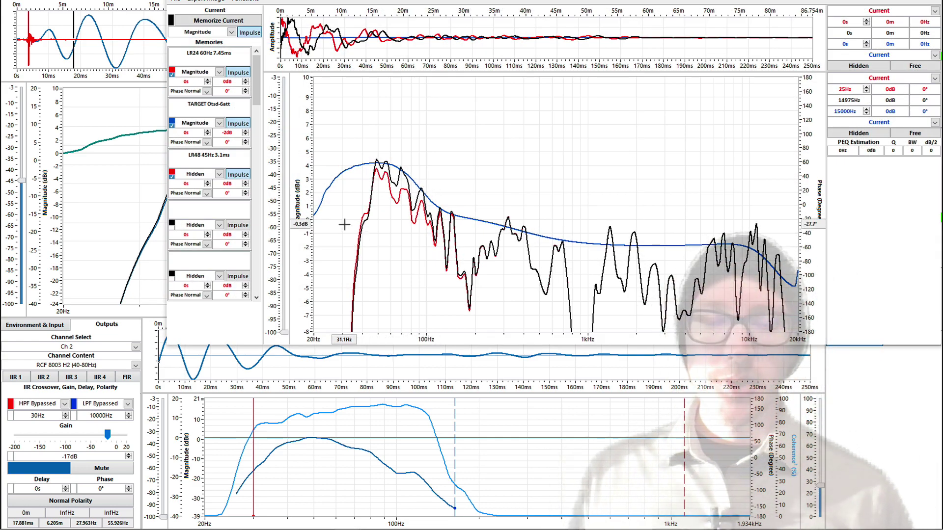
scroll(344, 224, up, 2)
scroll(344, 224, up, 5)
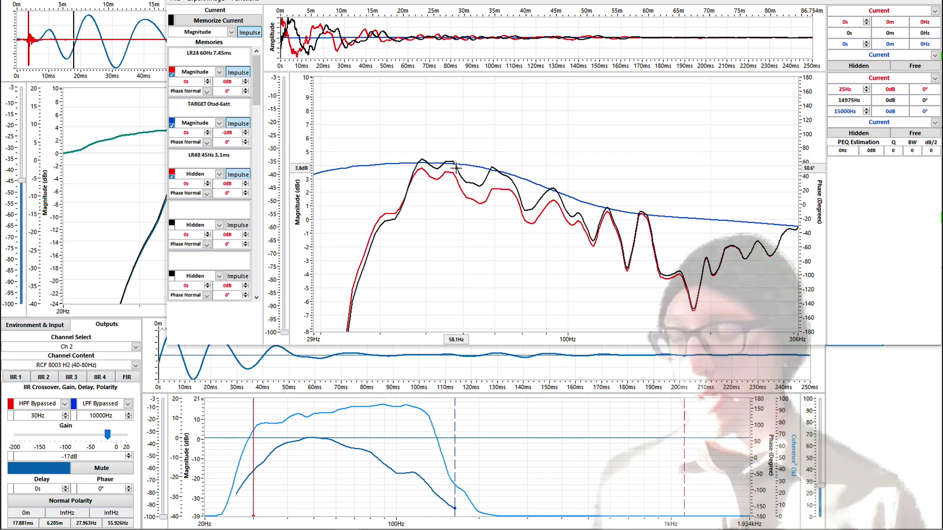
- Switch to Google Chrome and highlight the paragraph about the main's LR48 high-pass filter, delay and polarity inversion in the Sound Design Live article
key(super+Tab)
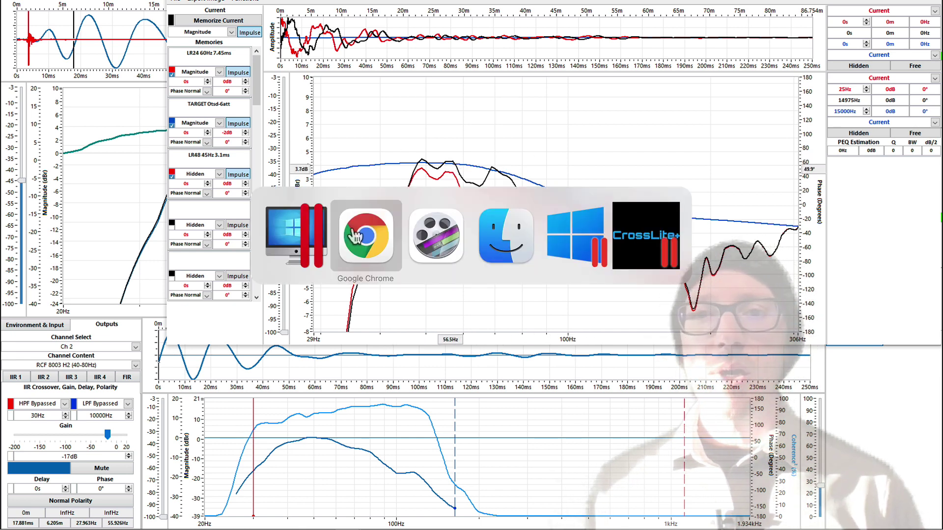
key(super+Tab)
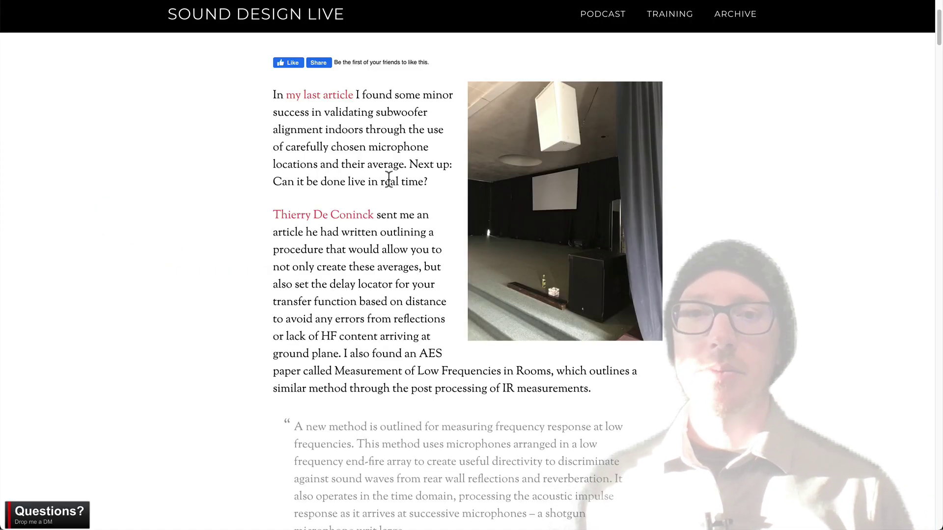
scroll(388, 178, down, 10)
scroll(388, 178, down, 15)
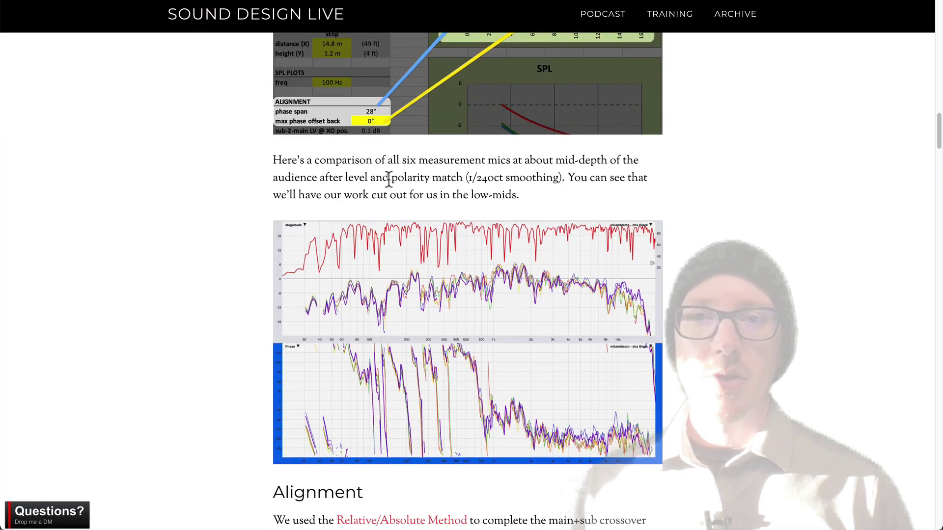
scroll(388, 178, down, 10)
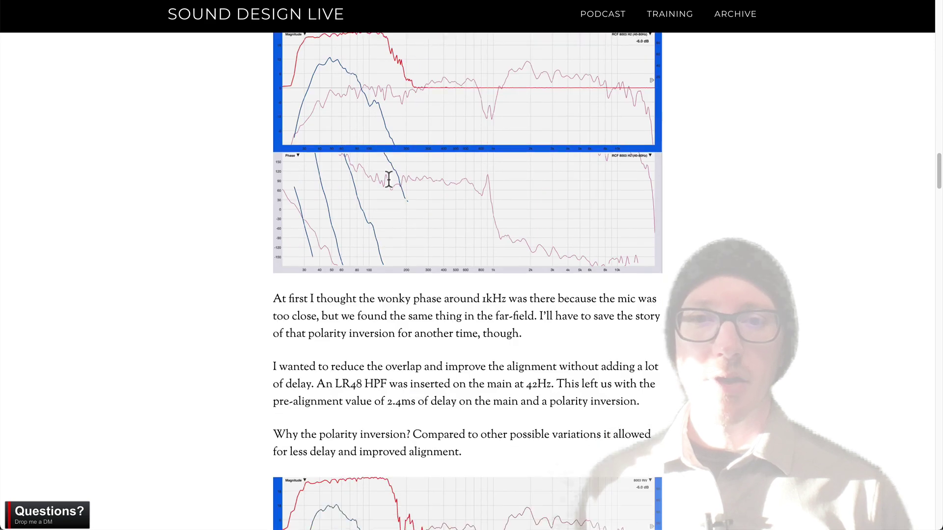
scroll(388, 178, down, 3)
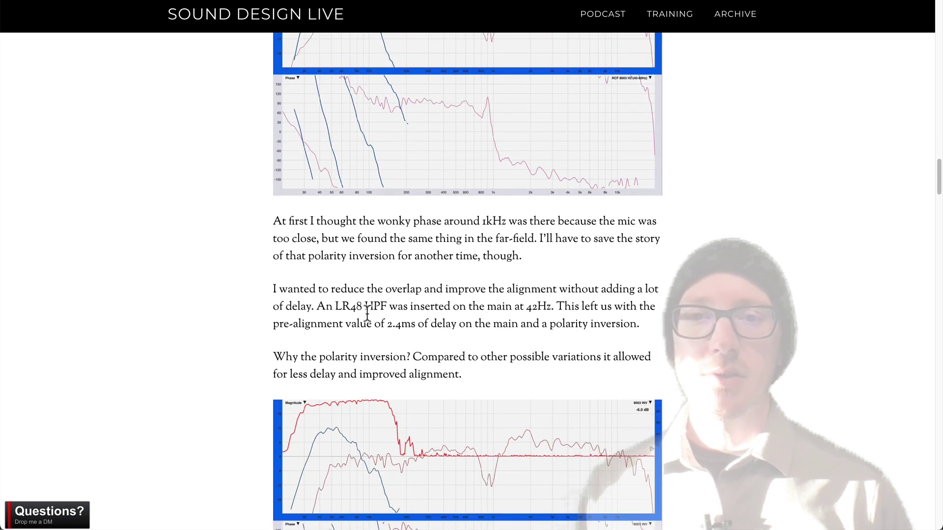
triple_click(367, 312)
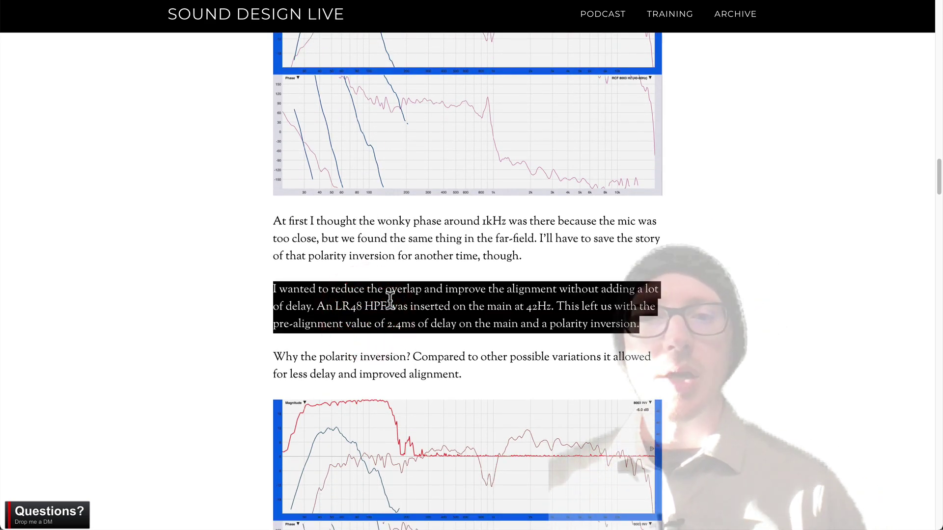